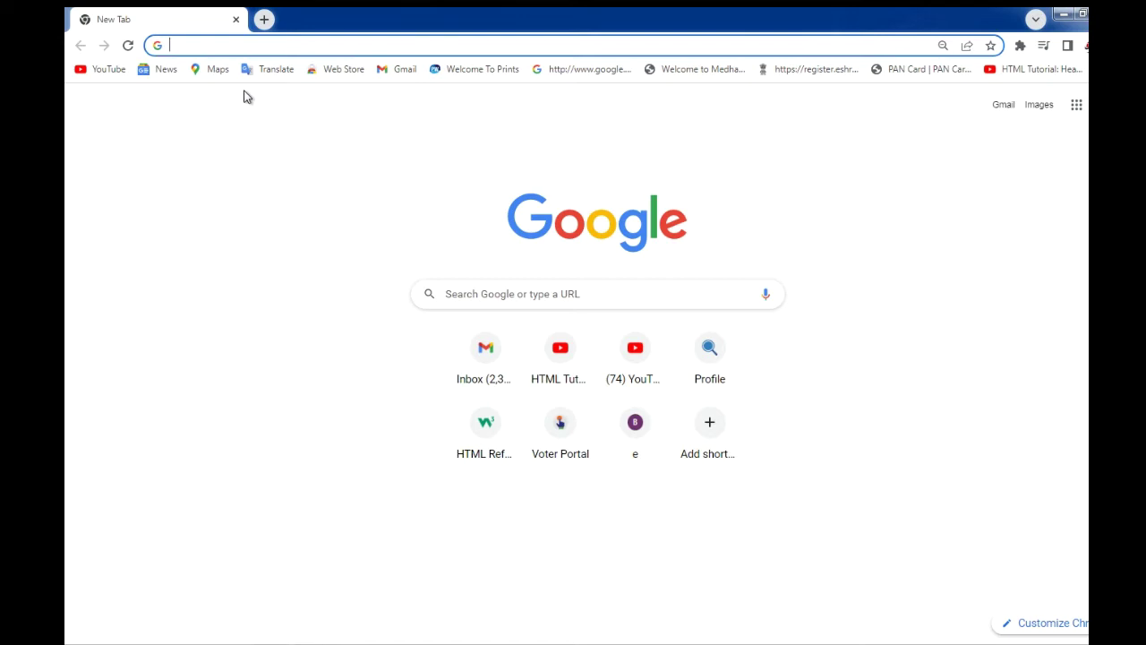
Open the CSC Digital Seva portal at digitalseva.csc.gov.in and go to its login.
{"action": "type", "text": "csc"}
{"action": "left_click", "coordinate": [266, 140]}
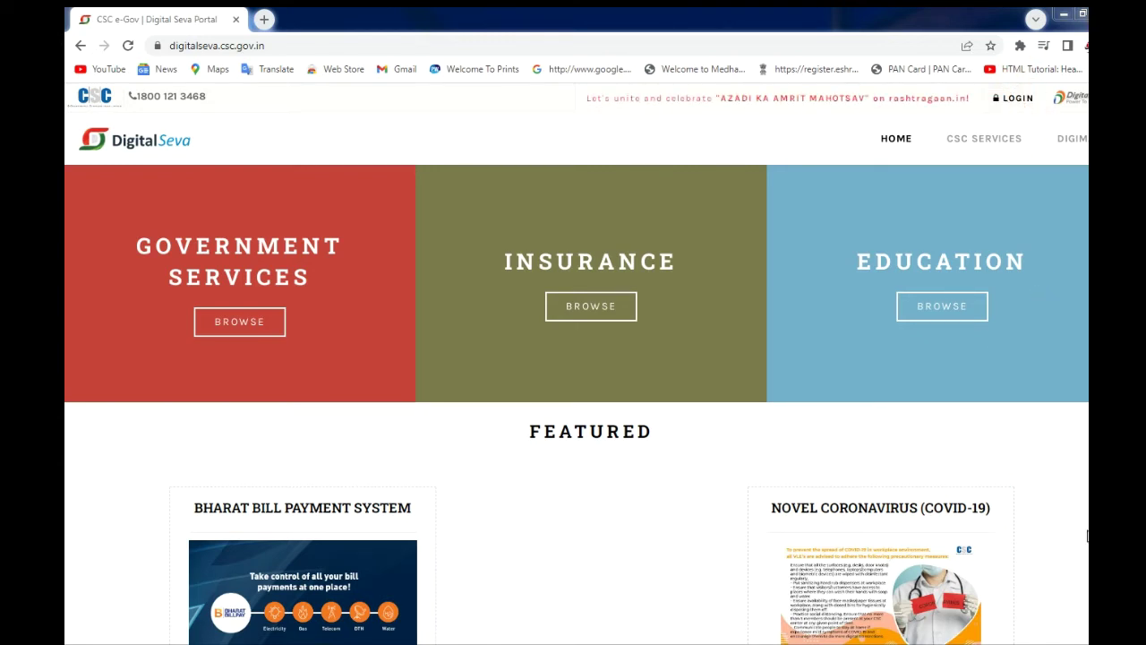
{"action": "left_click", "coordinate": [1013, 99]}
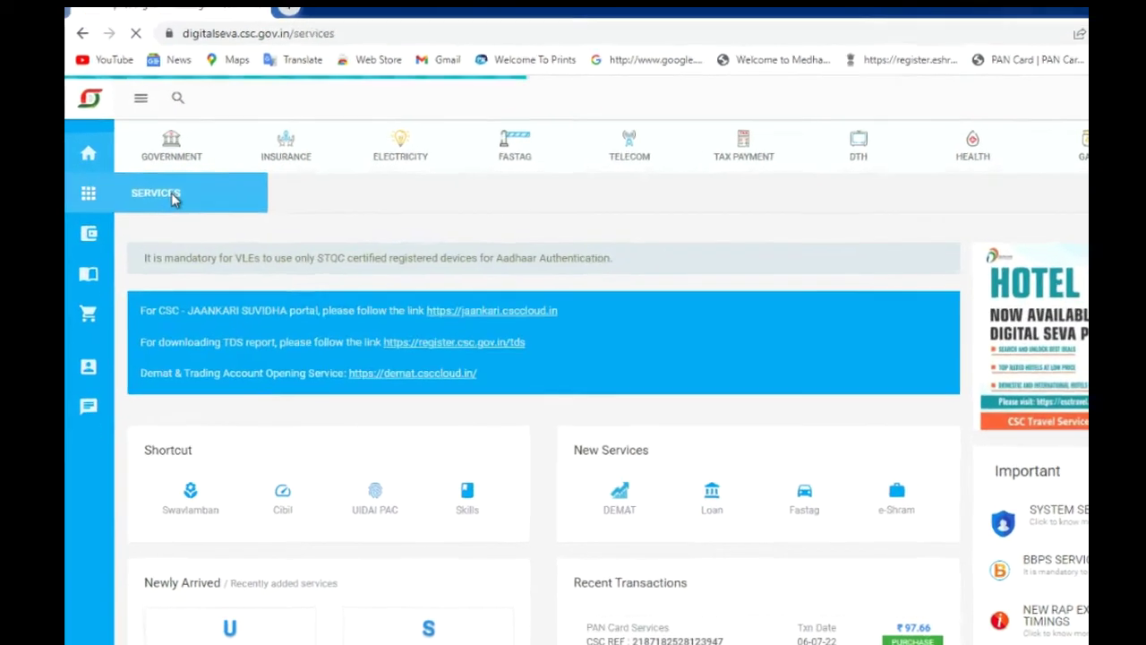
Search the portal's services for PAN and open UTI Infrastructure's PAN Card E-KYC Services as a VLE user.
{"action": "left_click", "coordinate": [86, 191]}
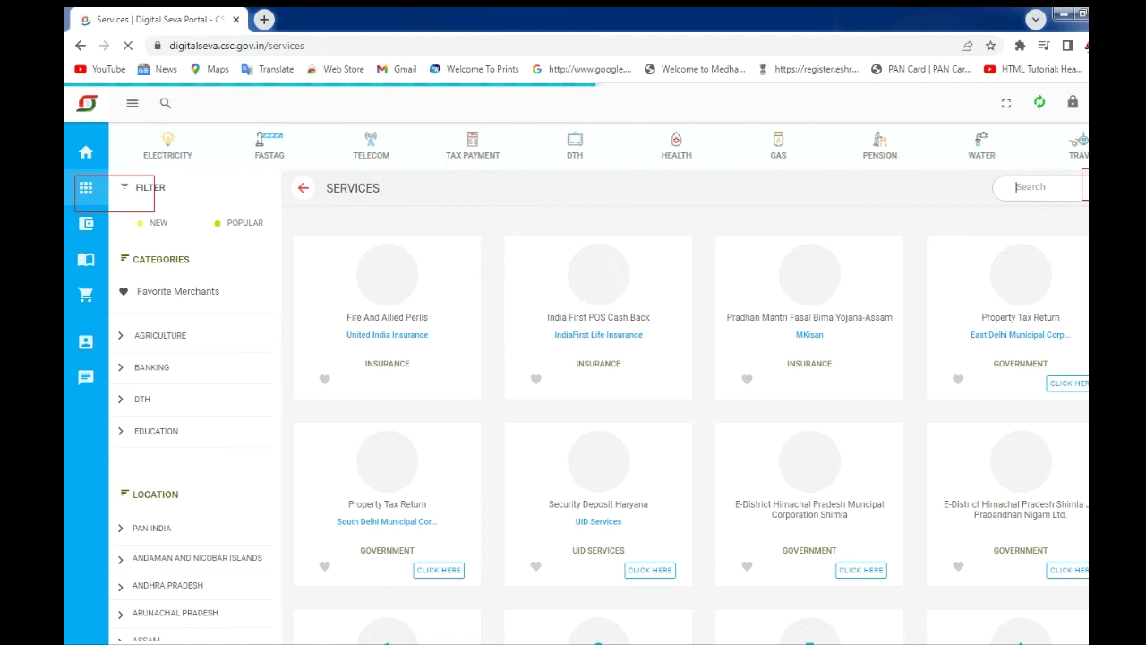
{"action": "type", "text": "AN"}
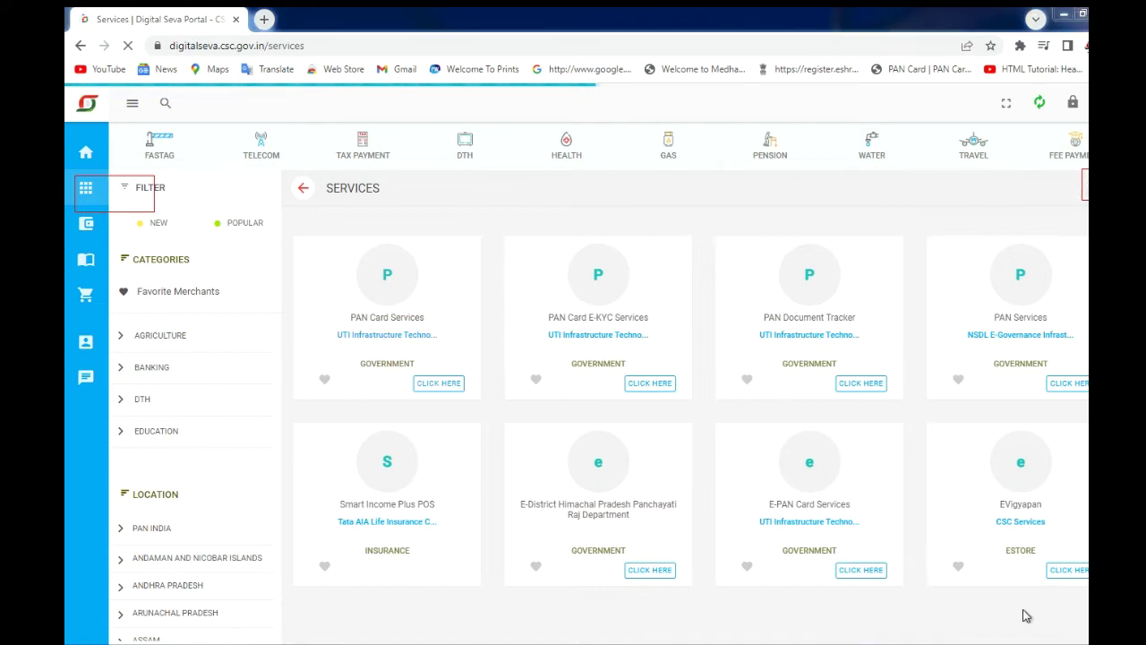
{"action": "left_click_drag", "start_coordinate": [513, 232], "coordinate": [684, 401]}
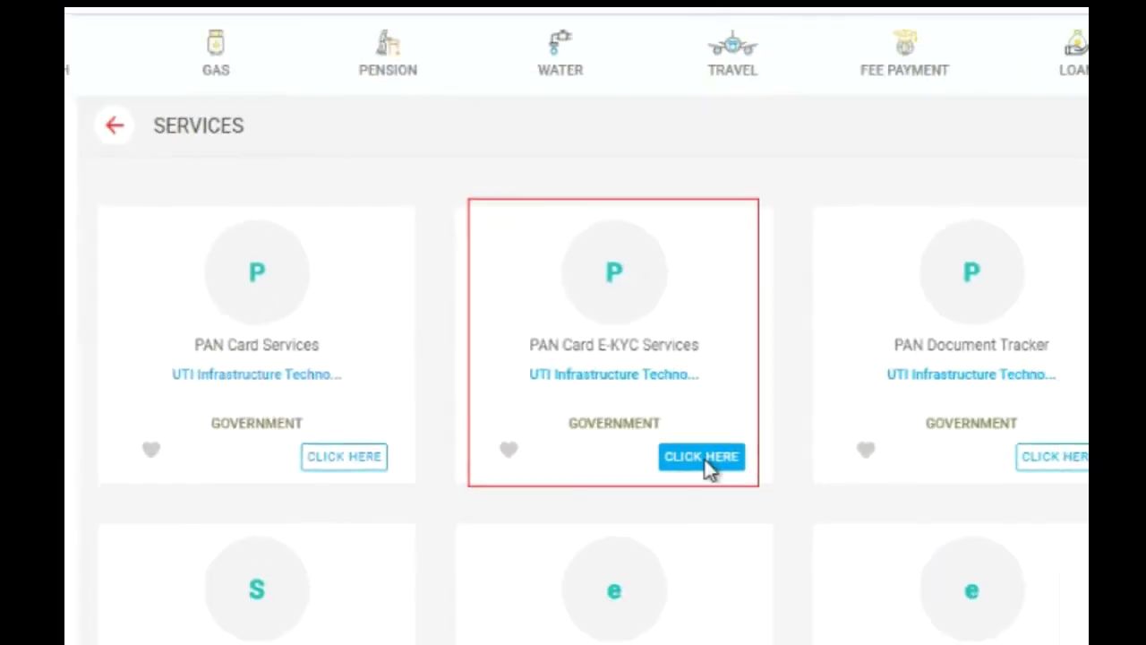
{"action": "left_click", "coordinate": [714, 481]}
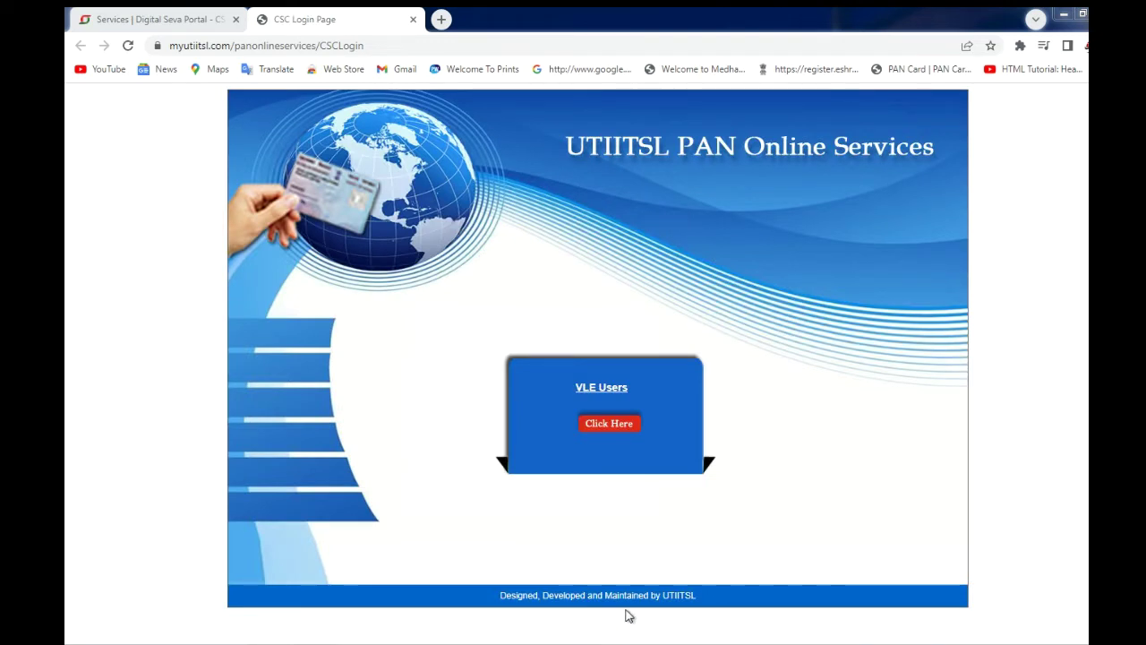
{"action": "left_click", "coordinate": [613, 432]}
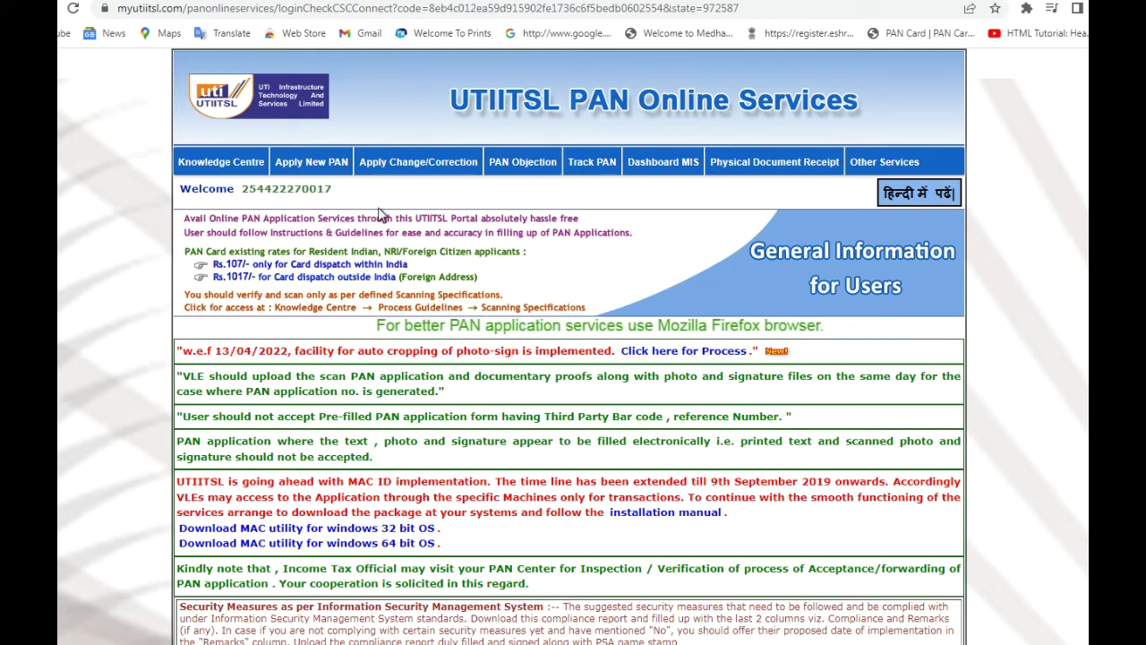
Start an Application for New PAN 49A and accept the physical application instructions.
{"action": "mouse_move", "coordinate": [313, 165]}
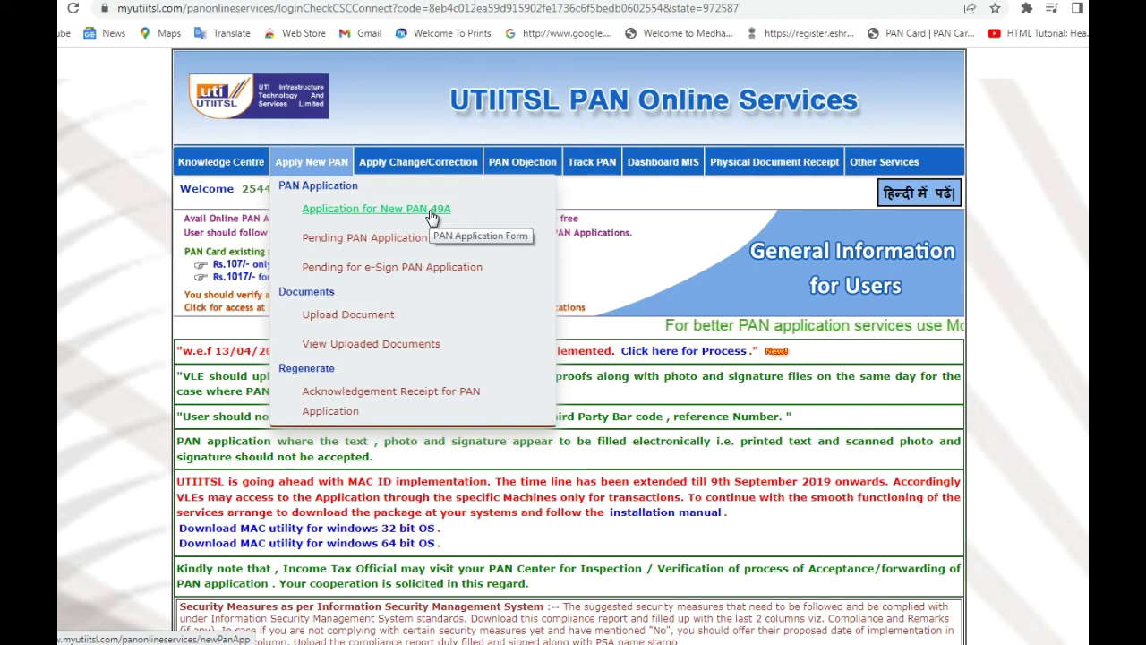
{"action": "mouse_move", "coordinate": [416, 161]}
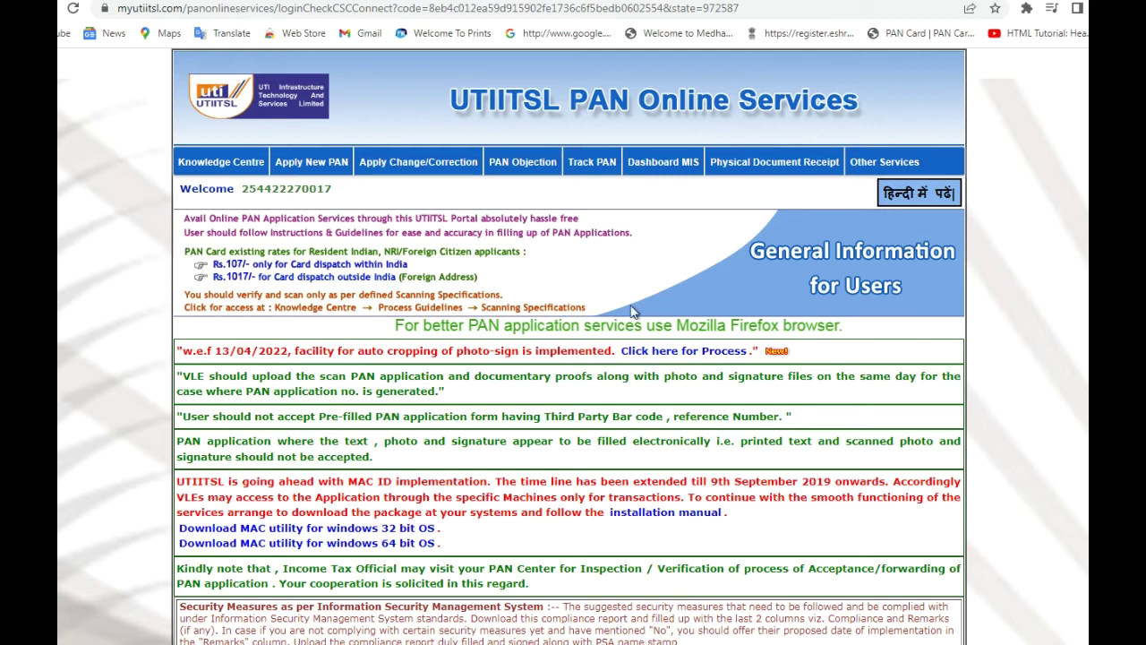
{"action": "mouse_move", "coordinate": [586, 168]}
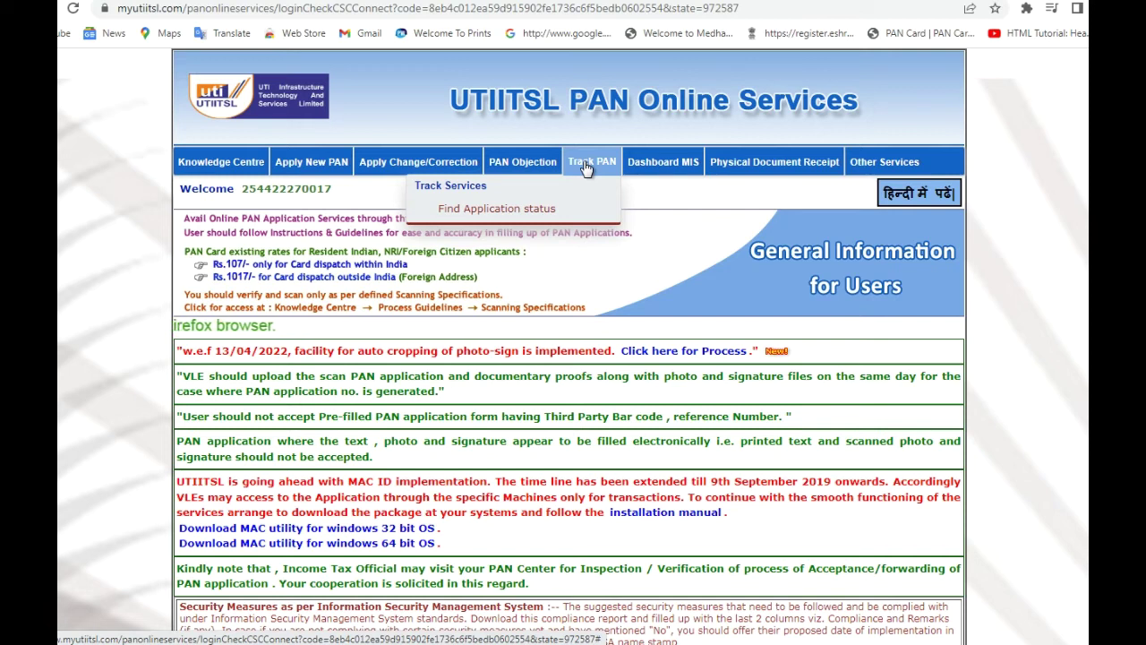
{"action": "mouse_move", "coordinate": [669, 171]}
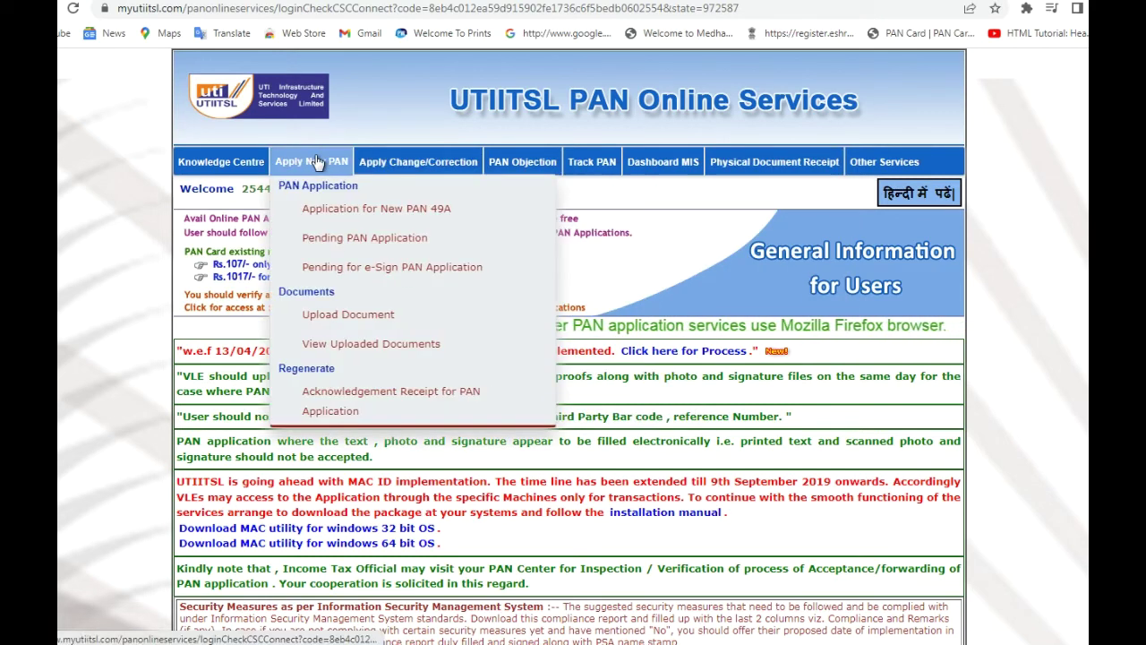
{"action": "left_click", "coordinate": [361, 215]}
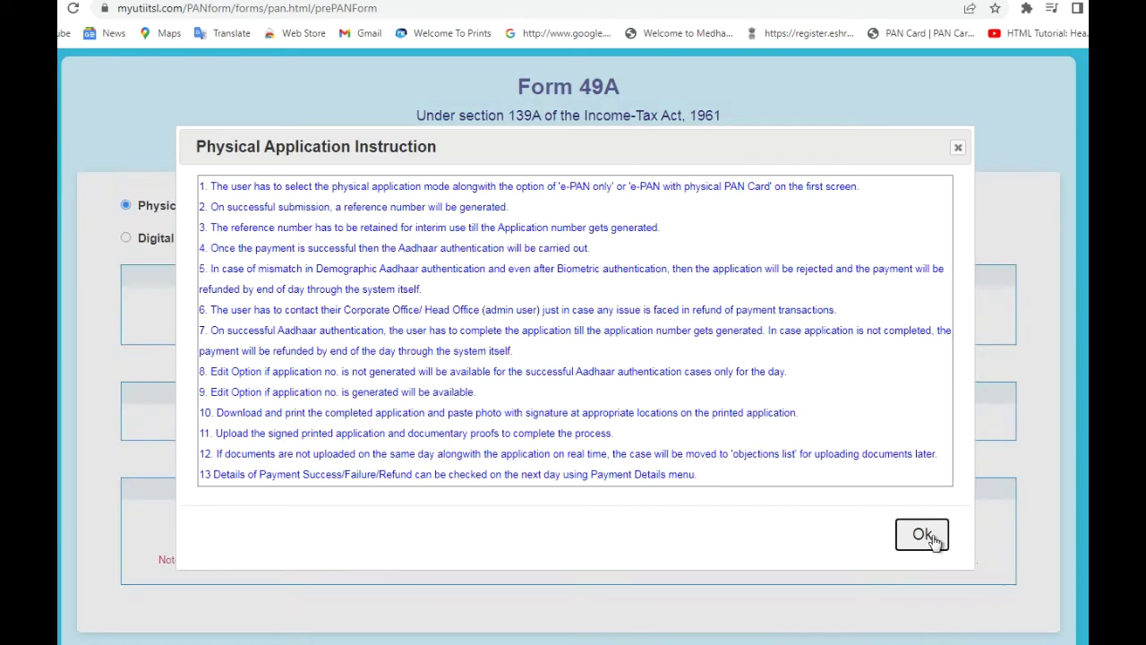
{"action": "left_click", "coordinate": [935, 540]}
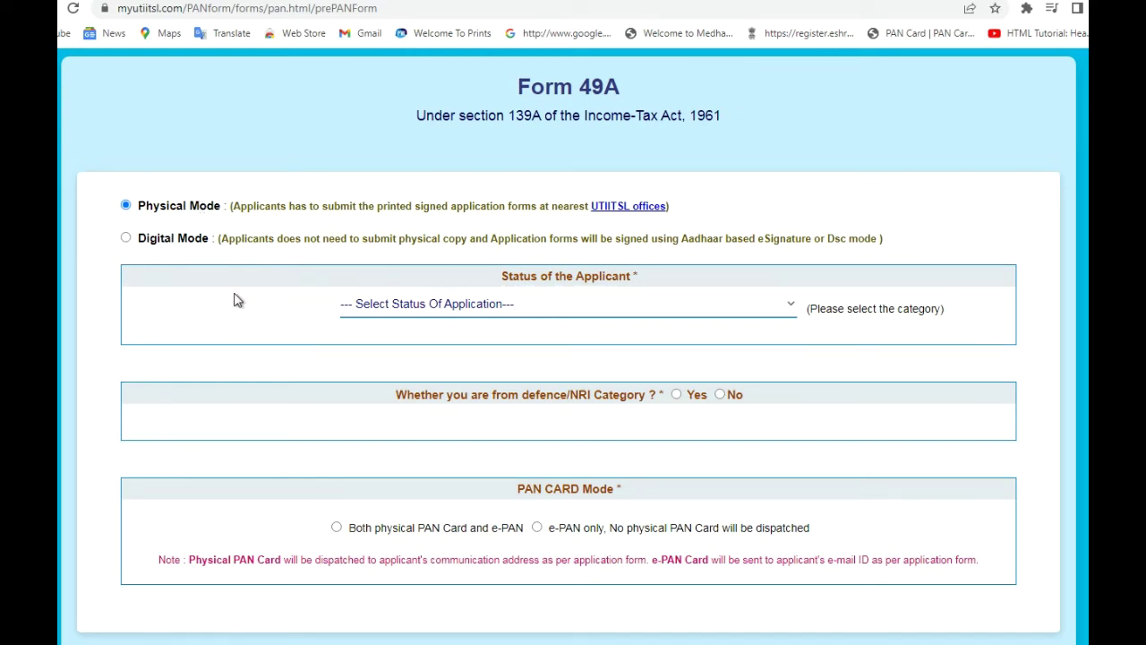
Submit the application as Individual, defence/NRI category No, with both physical PAN Card and e-PAN, and acknowledge the reference number.
{"action": "left_click", "coordinate": [421, 308]}
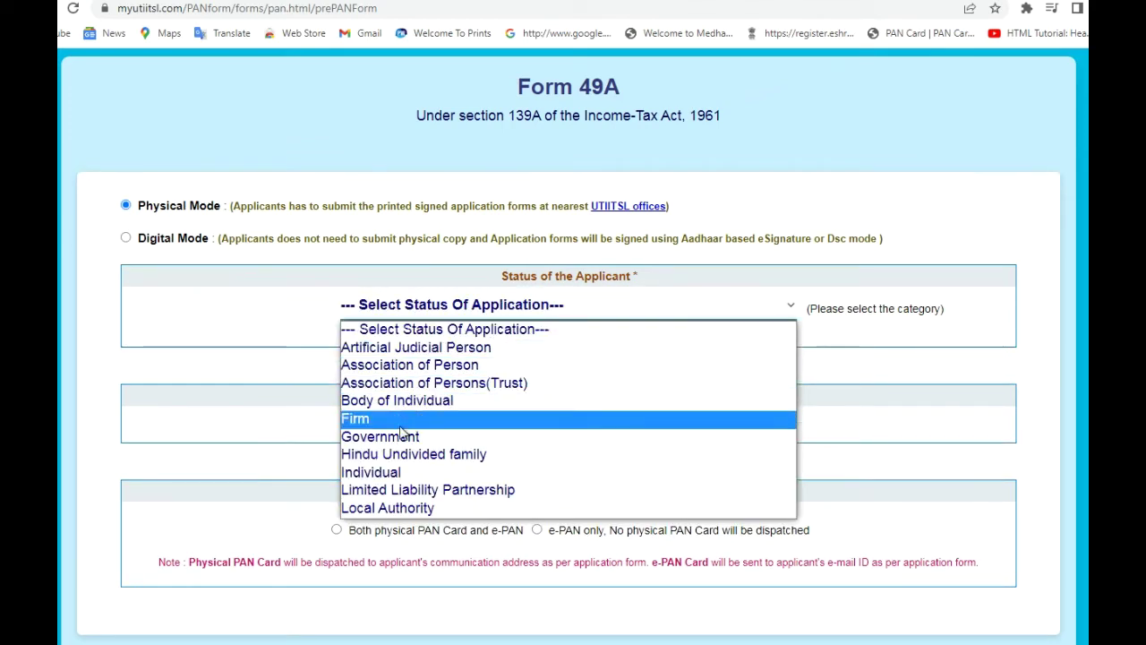
{"action": "left_click", "coordinate": [386, 472]}
{"action": "scroll", "coordinate": [630, 414], "scroll_direction": "down", "scroll_amount": 1}
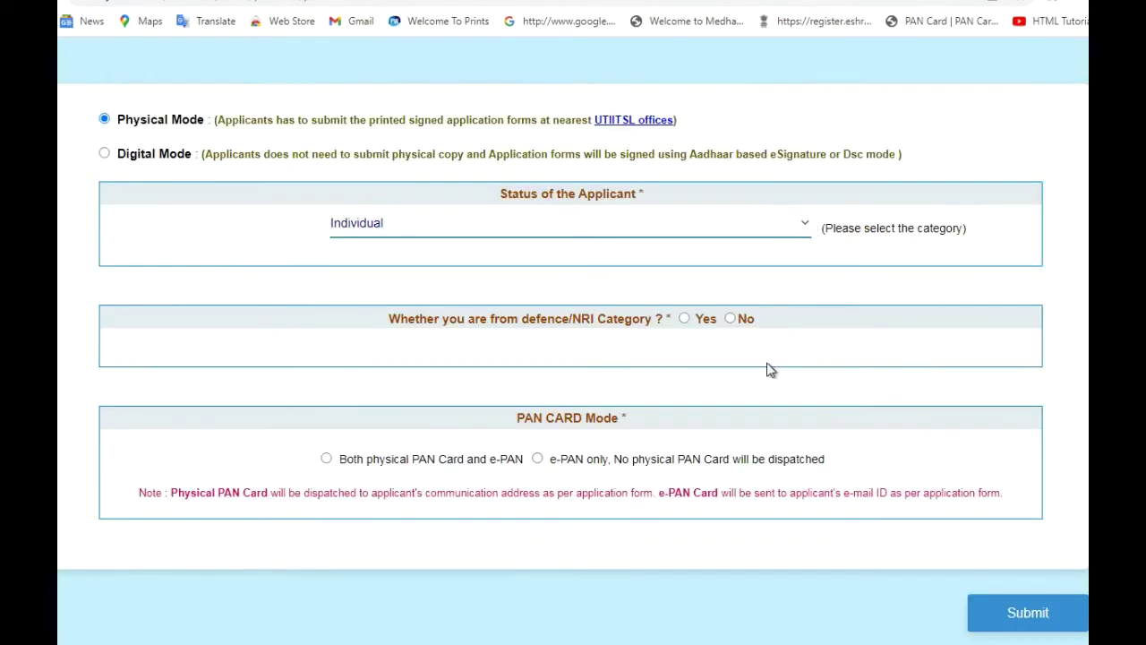
{"action": "left_click", "coordinate": [729, 320]}
{"action": "left_click", "coordinate": [326, 459]}
{"action": "left_click", "coordinate": [1040, 622]}
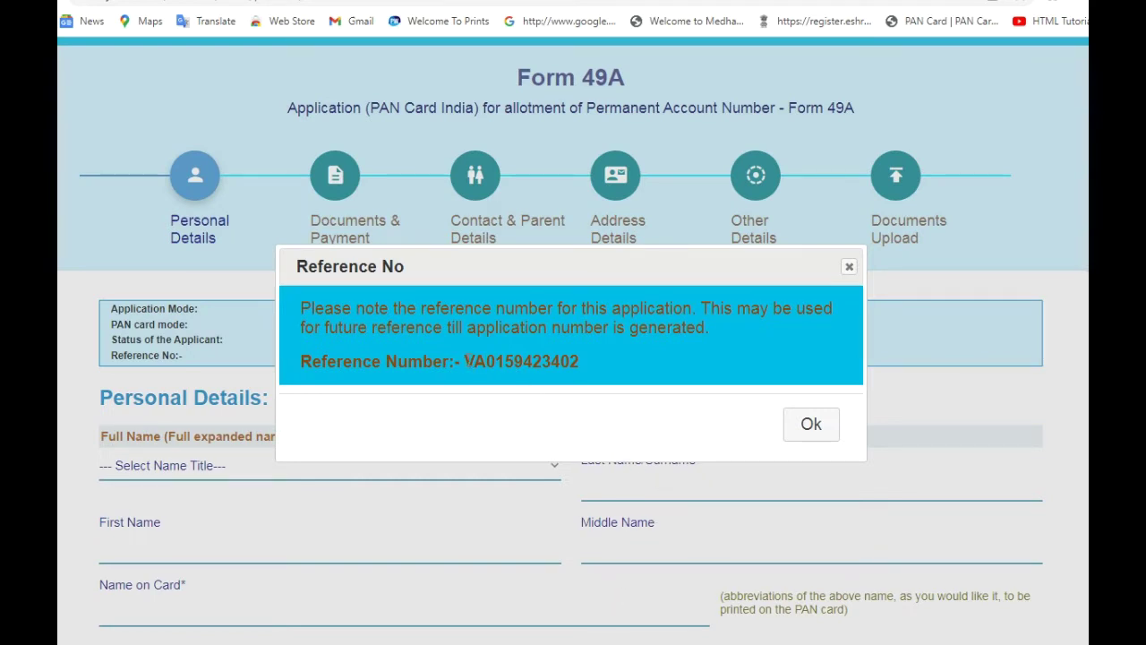
{"action": "left_click_drag", "start_coordinate": [465, 361], "coordinate": [561, 361]}
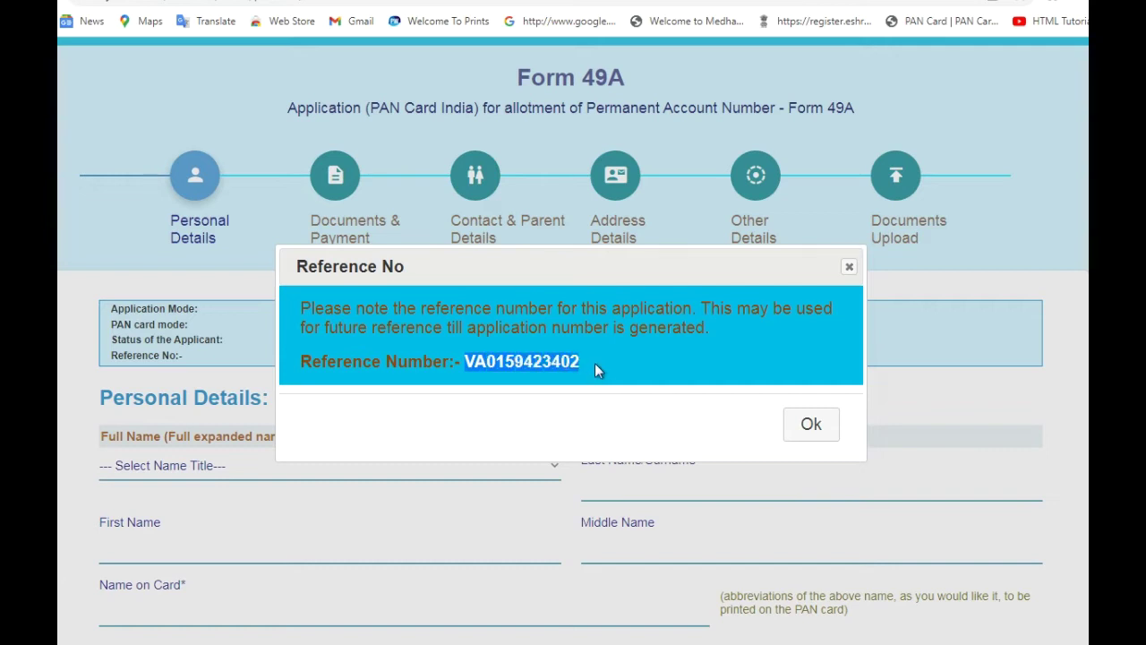
{"action": "left_click", "coordinate": [815, 428]}
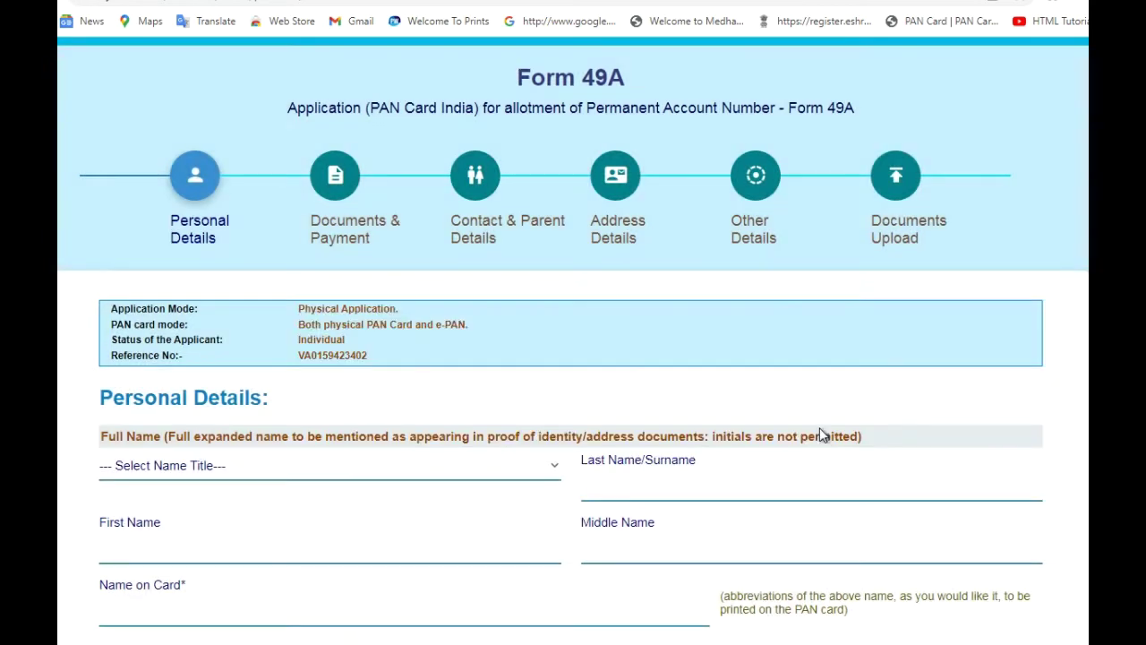
Set the applicant's name title to SMT in the personal details.
{"action": "scroll", "coordinate": [614, 641], "scroll_direction": "down", "scroll_amount": 2}
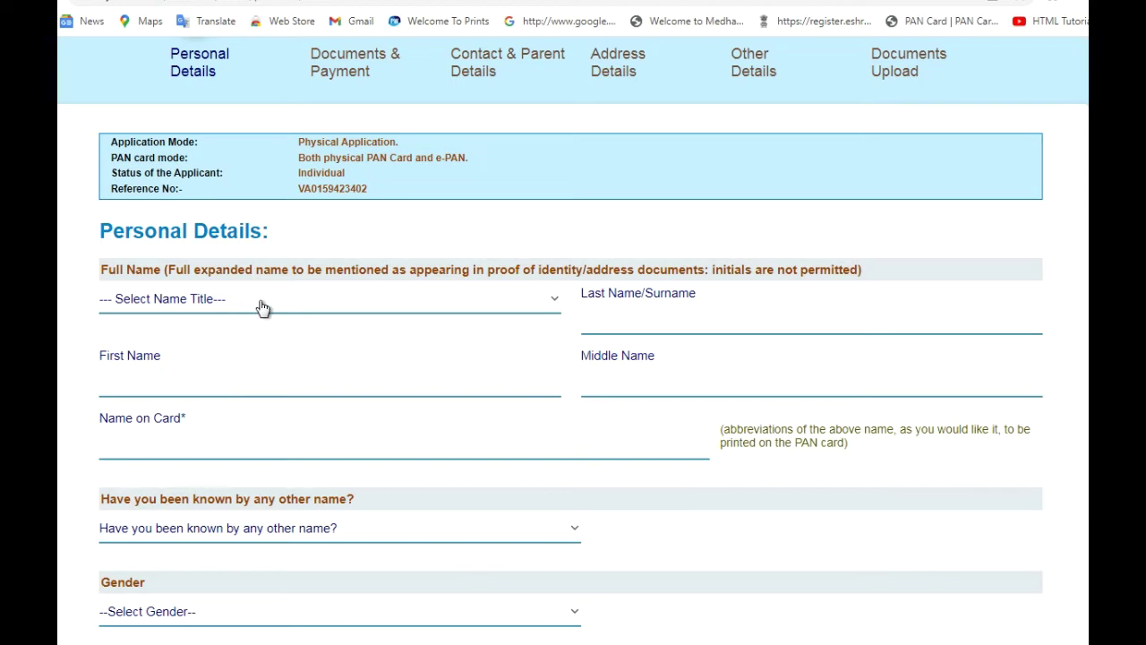
{"action": "left_click", "coordinate": [190, 304]}
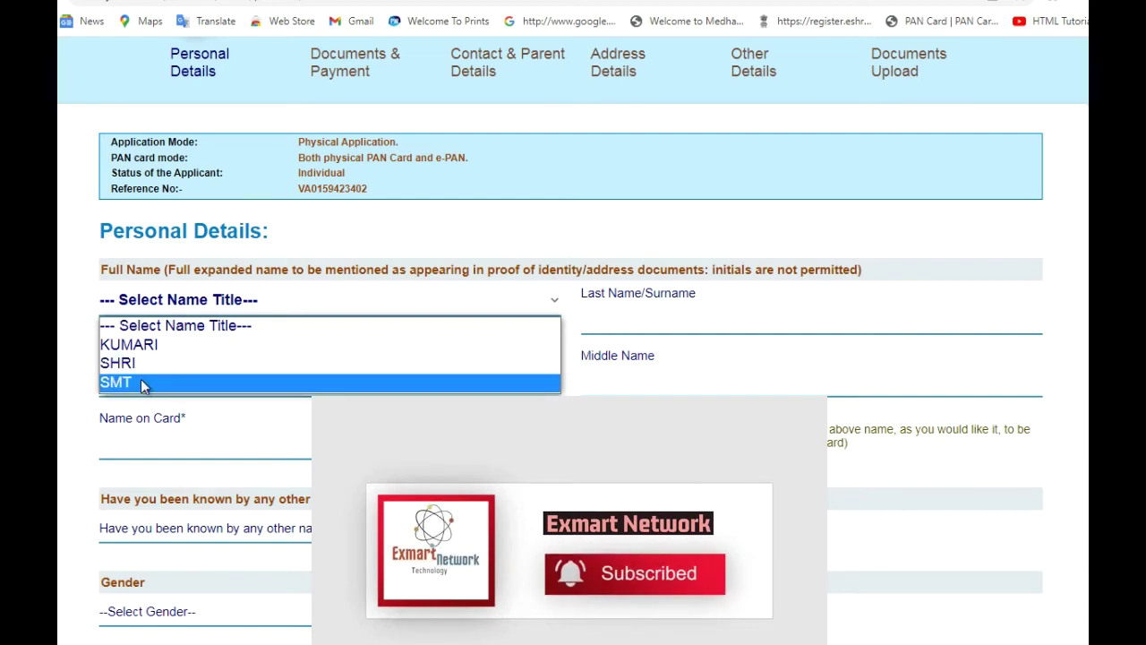
{"action": "left_click", "coordinate": [141, 381]}
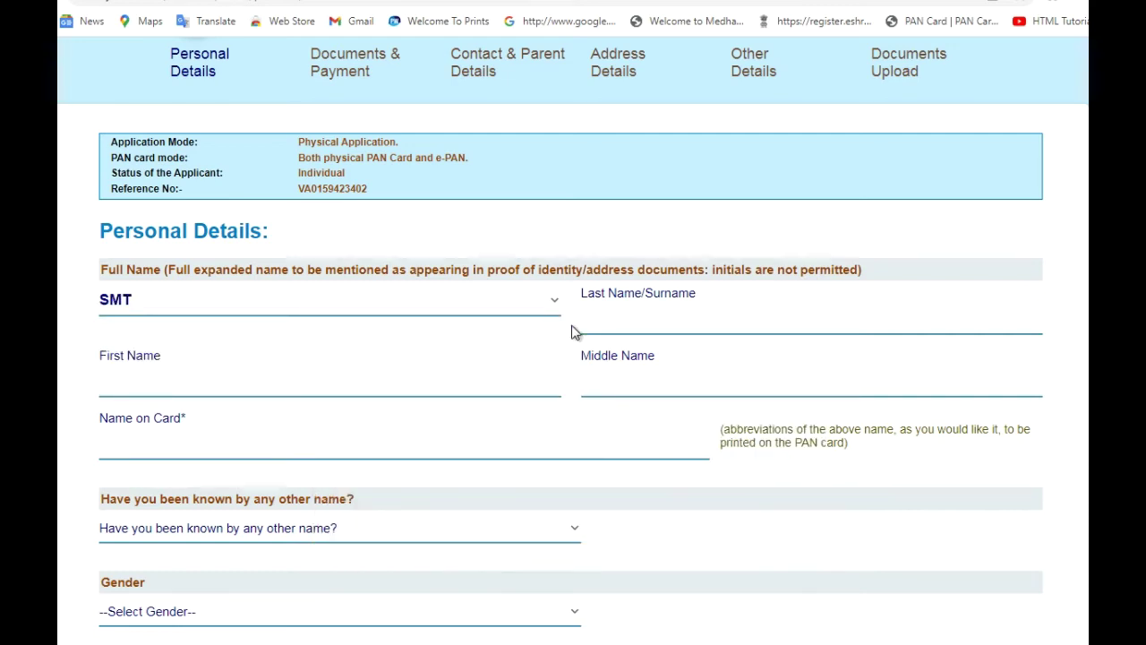
{"action": "left_click", "coordinate": [600, 327]}
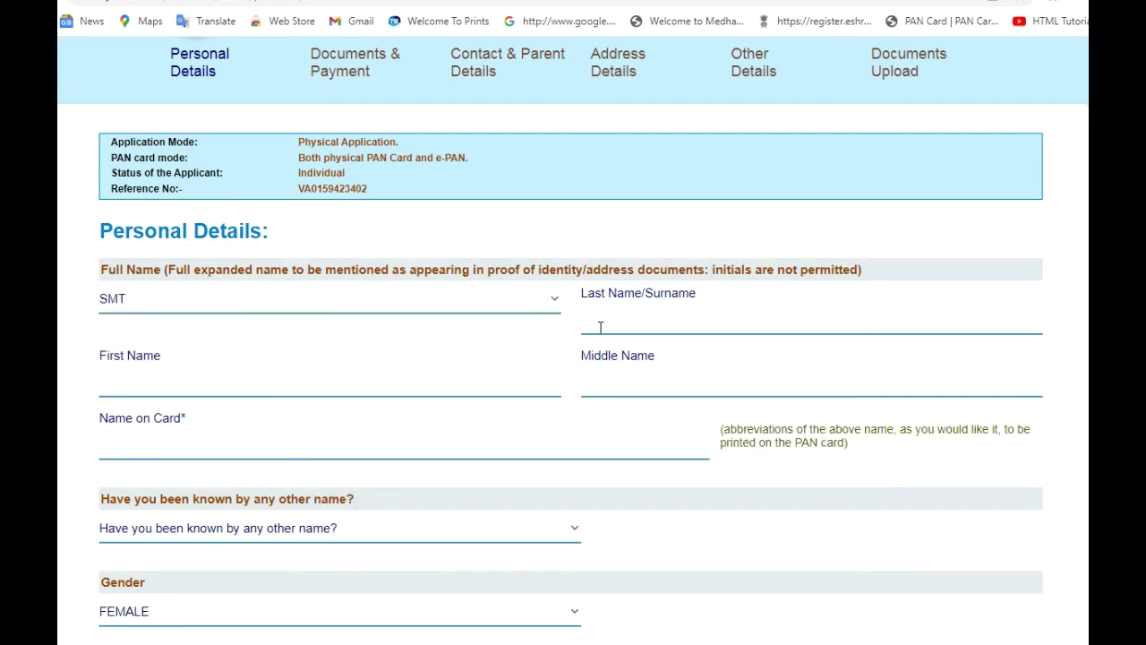
{"action": "left_click", "coordinate": [204, 386]}
{"action": "left_click", "coordinate": [652, 382]}
{"action": "left_click", "coordinate": [197, 445]}
Answer NO to having been known by any other name and check that the gender is FEMALE.
{"action": "scroll", "coordinate": [231, 433], "scroll_direction": "down", "scroll_amount": 1}
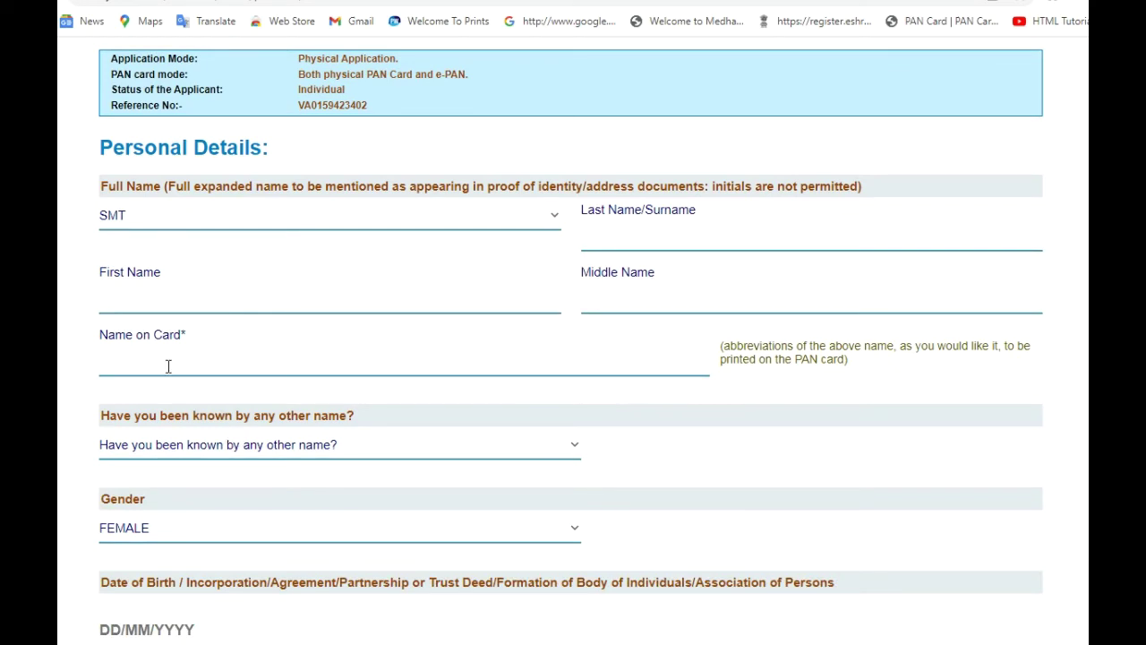
{"action": "scroll", "coordinate": [257, 404], "scroll_direction": "down", "scroll_amount": 1}
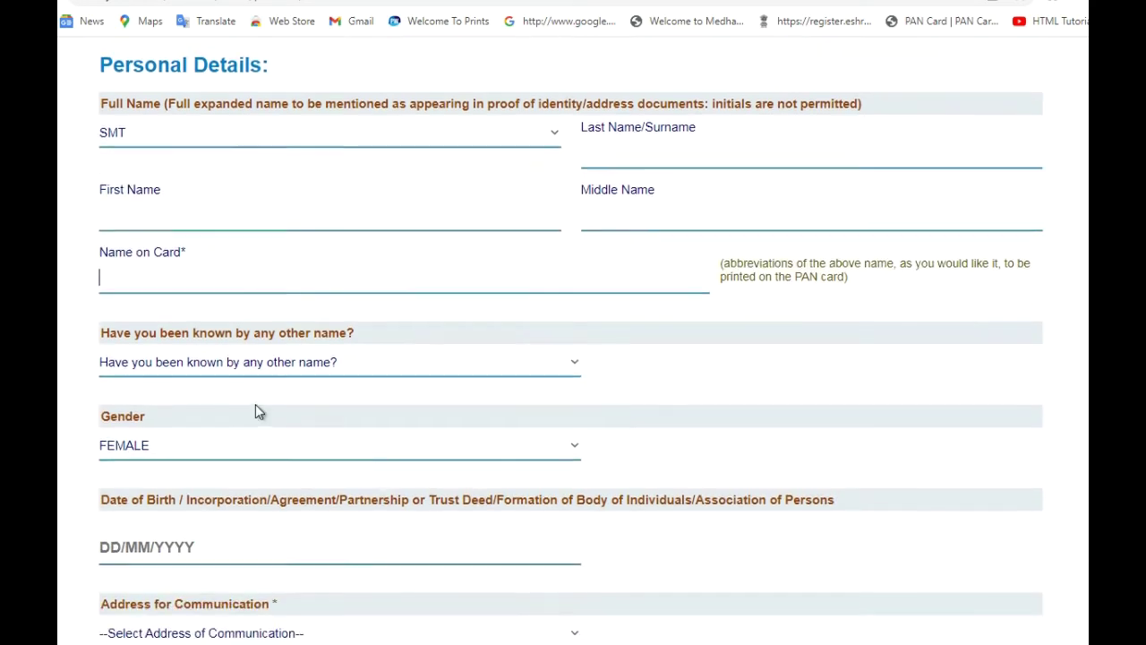
{"action": "left_click", "coordinate": [275, 362]}
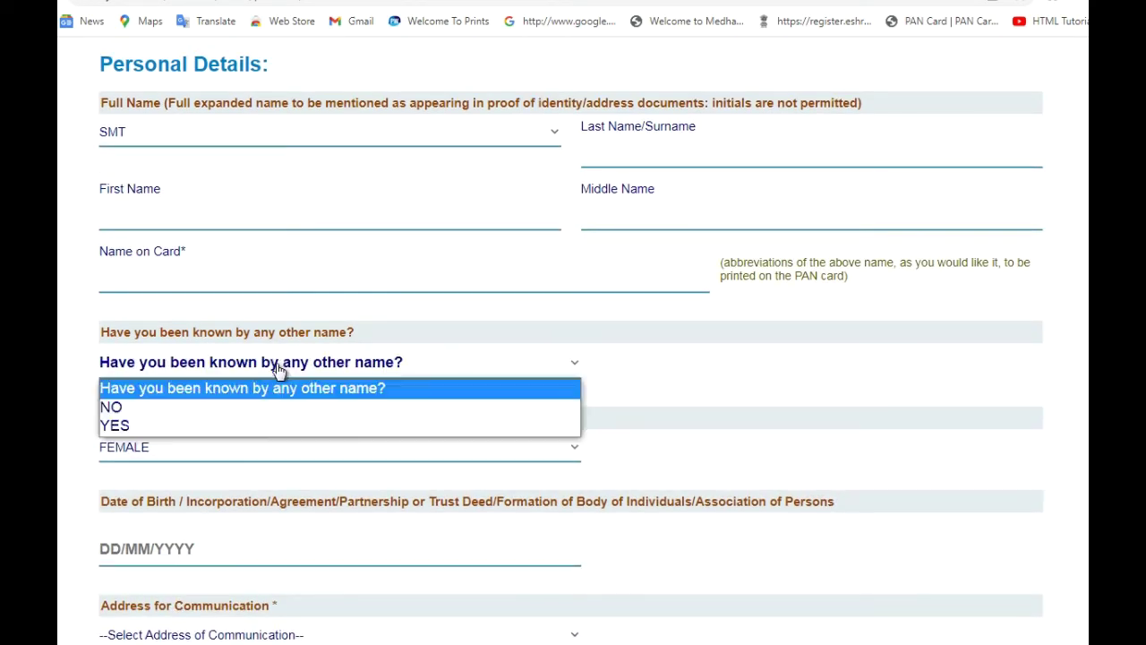
{"action": "left_click", "coordinate": [228, 413]}
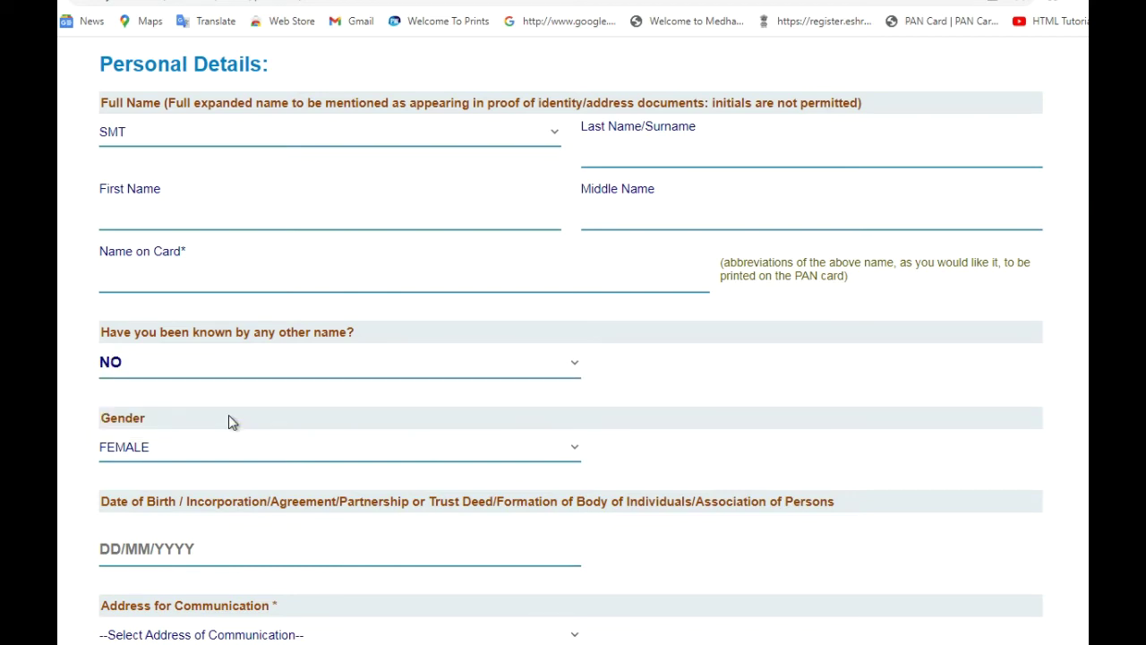
{"action": "scroll", "coordinate": [228, 414], "scroll_direction": "down", "scroll_amount": 1}
{"action": "left_click", "coordinate": [241, 367]}
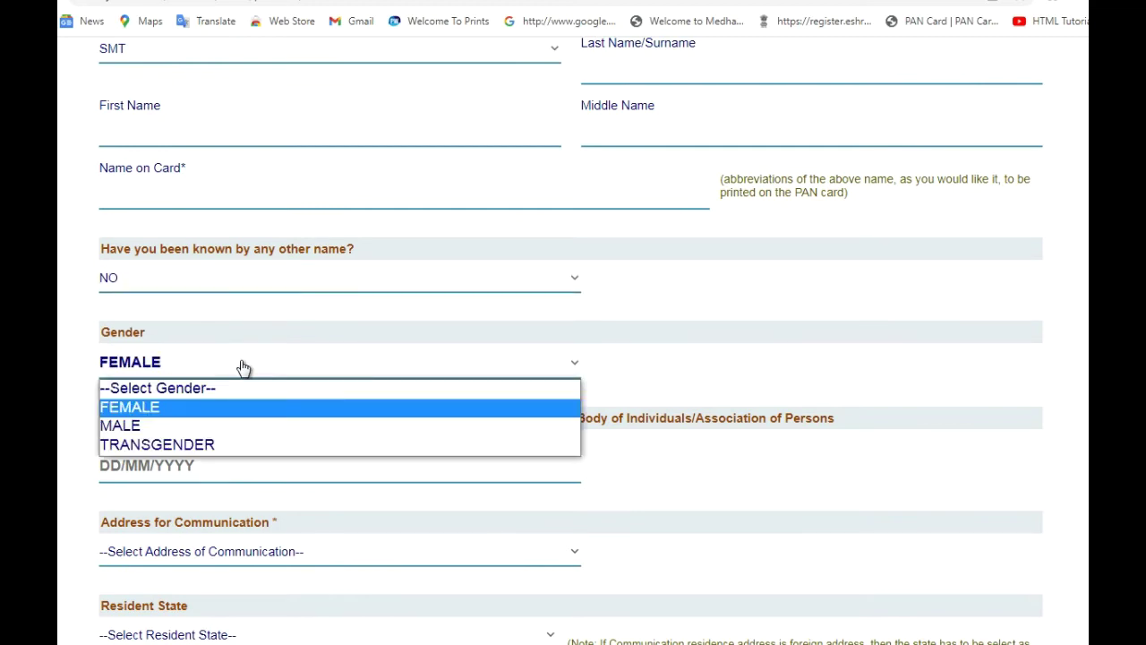
{"action": "left_click", "coordinate": [241, 367]}
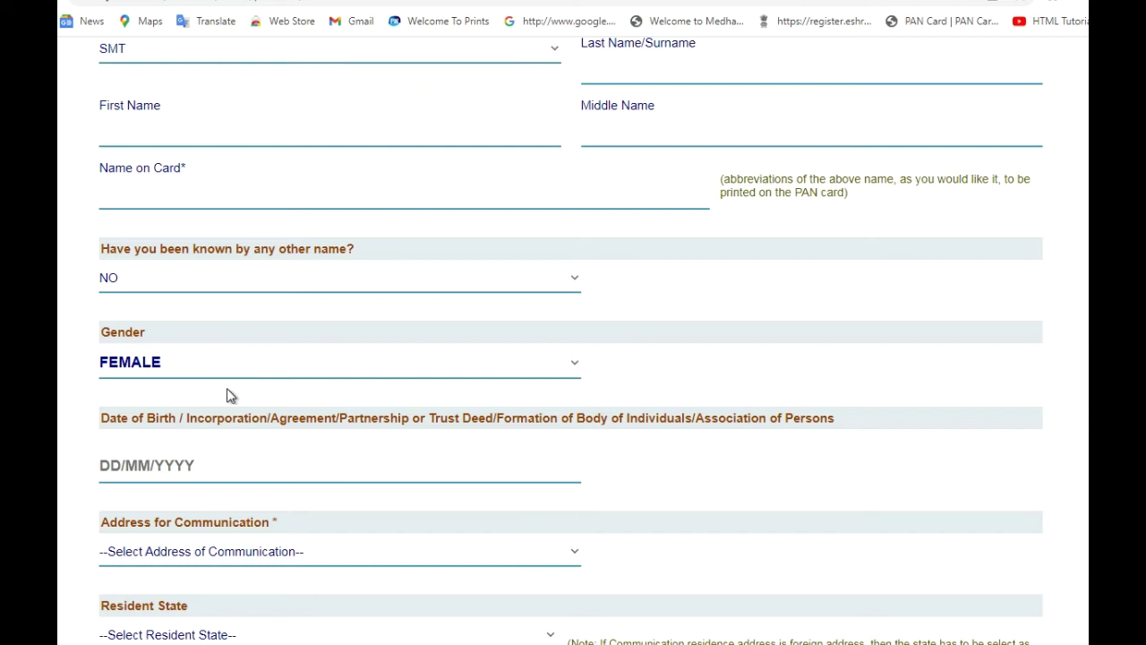
Set the applicant's address for communication to RESIDENCE.
{"action": "scroll", "coordinate": [215, 417], "scroll_direction": "down", "scroll_amount": 1}
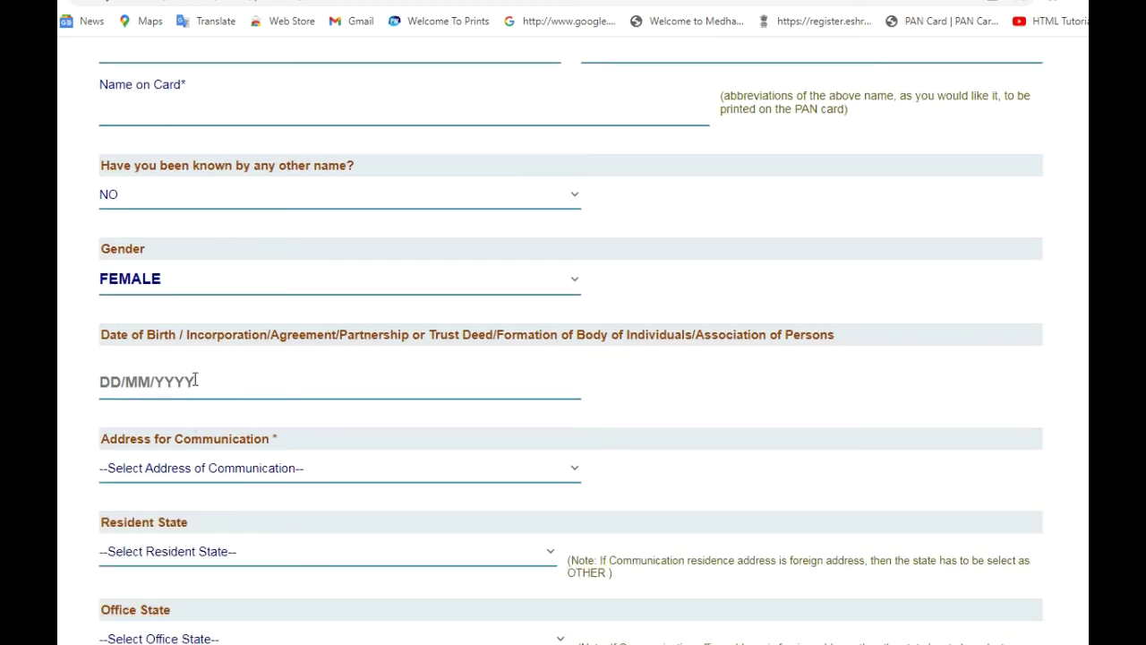
{"action": "left_click", "coordinate": [195, 468]}
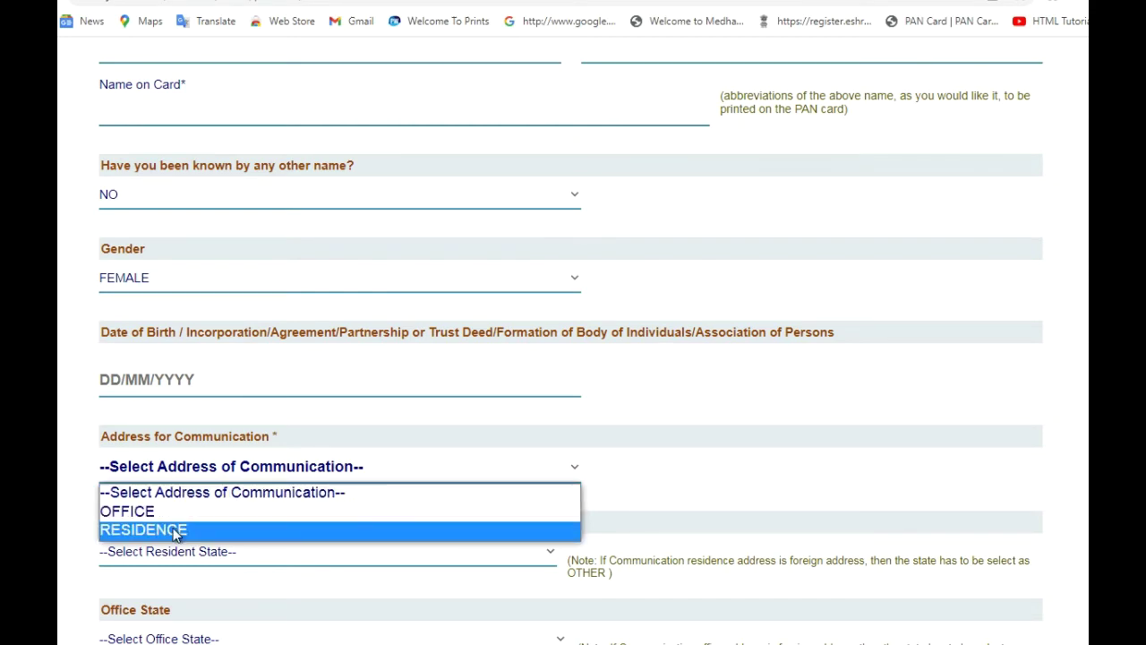
{"action": "left_click", "coordinate": [190, 473]}
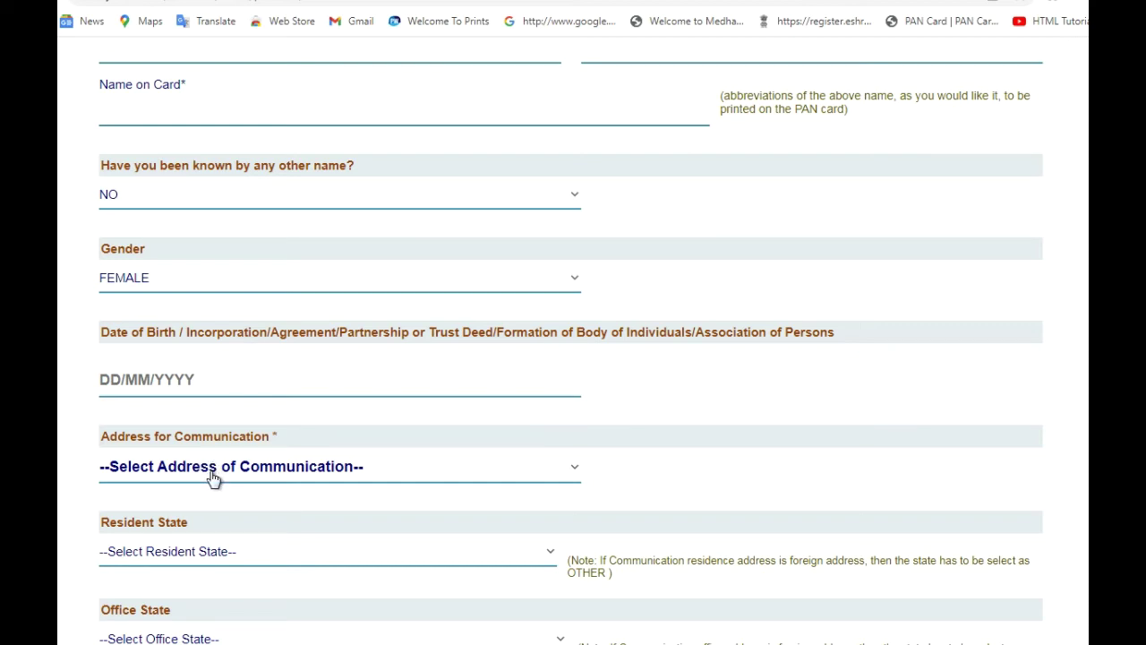
{"action": "scroll", "coordinate": [213, 479], "scroll_direction": "down", "scroll_amount": 1}
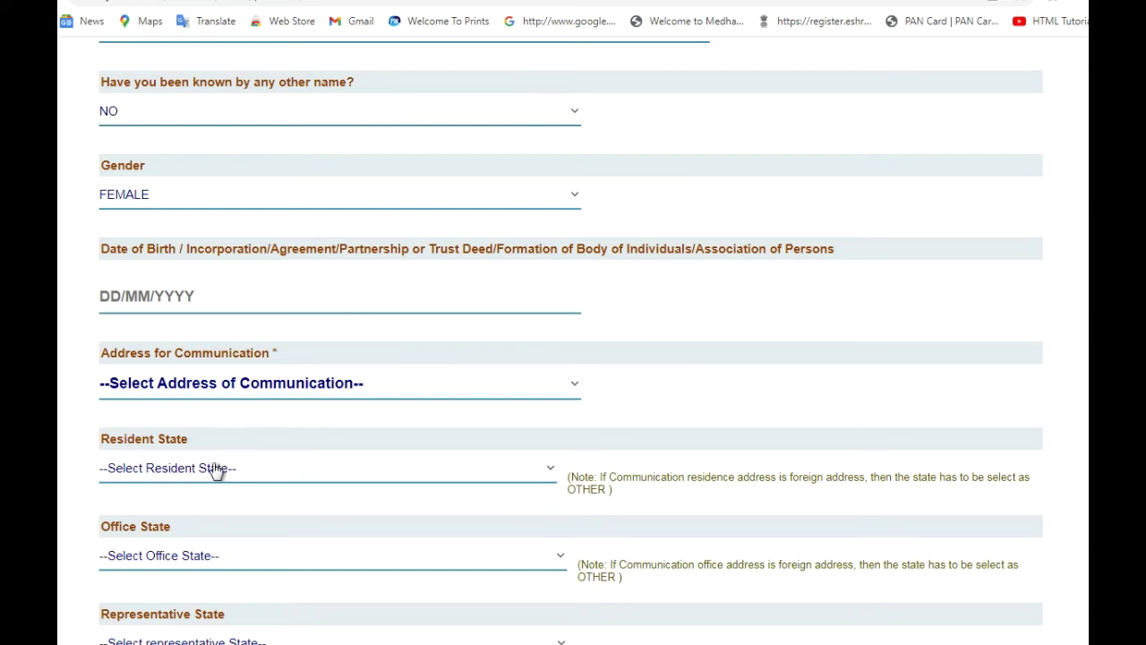
{"action": "left_click", "coordinate": [225, 385]}
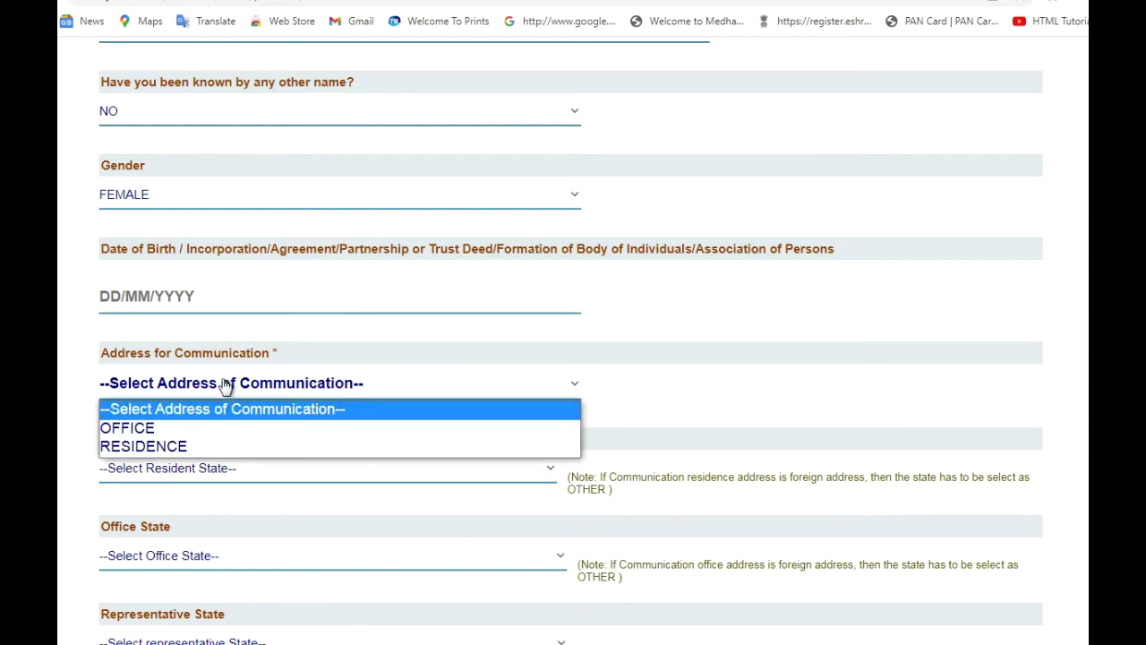
{"action": "left_click", "coordinate": [176, 452]}
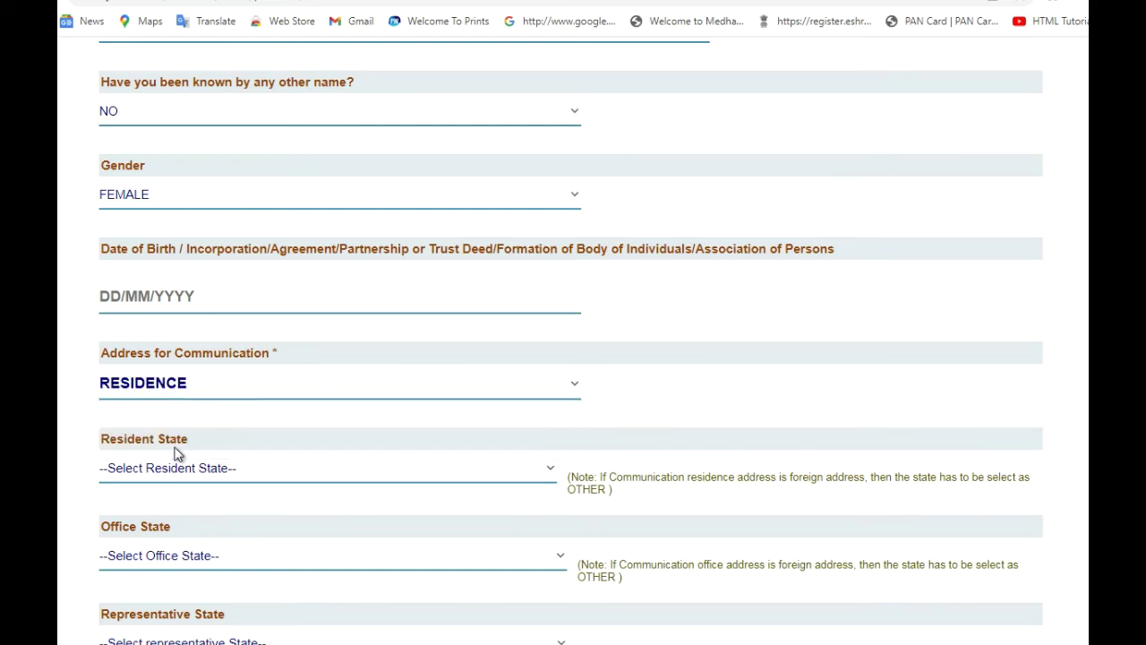
{"action": "scroll", "coordinate": [177, 454], "scroll_direction": "down", "scroll_amount": 1}
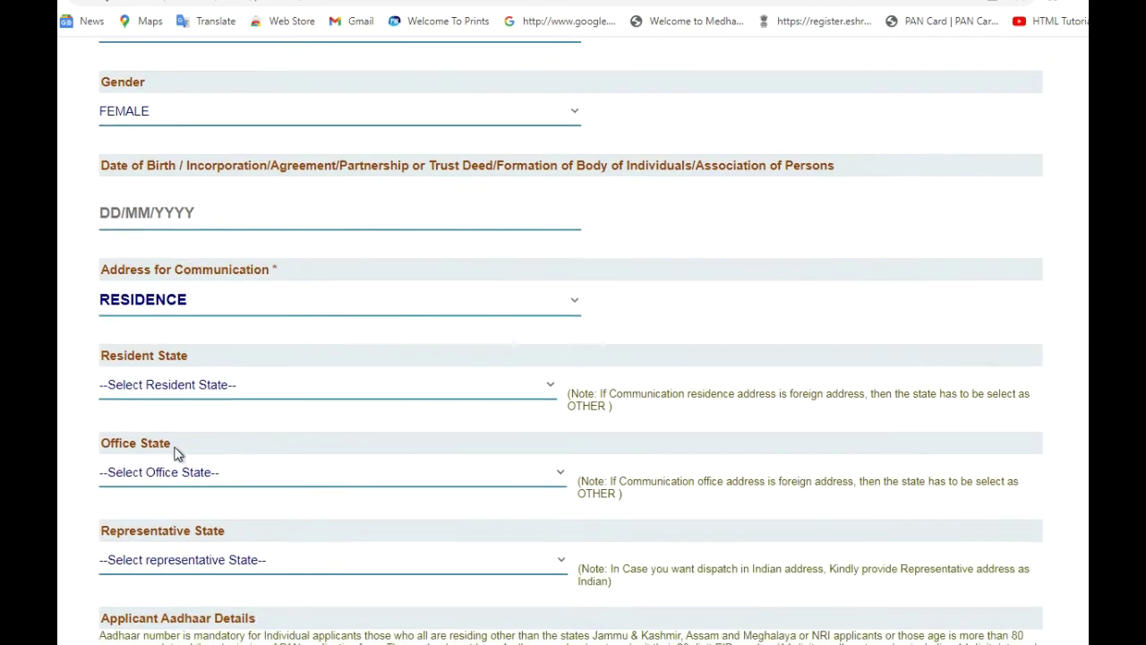
Set the resident state, office state and representative state all to BIHAR.
{"action": "left_click", "coordinate": [192, 395]}
{"action": "scroll", "coordinate": [161, 107], "scroll_direction": "down", "scroll_amount": 1}
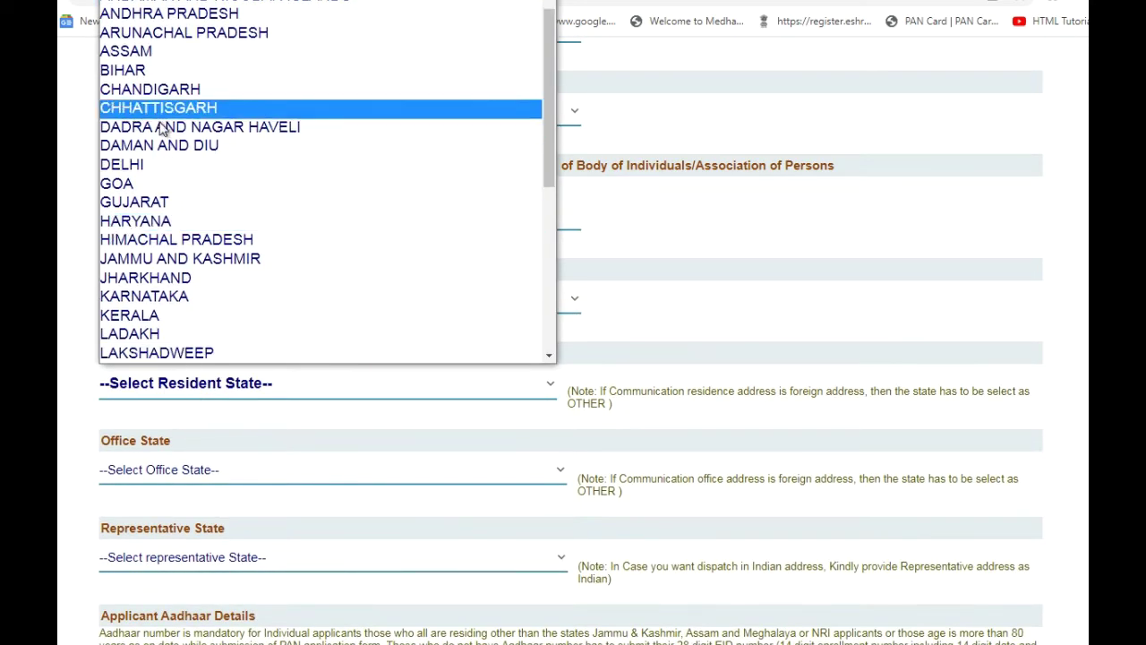
{"action": "left_click", "coordinate": [161, 73]}
{"action": "left_click", "coordinate": [216, 481]}
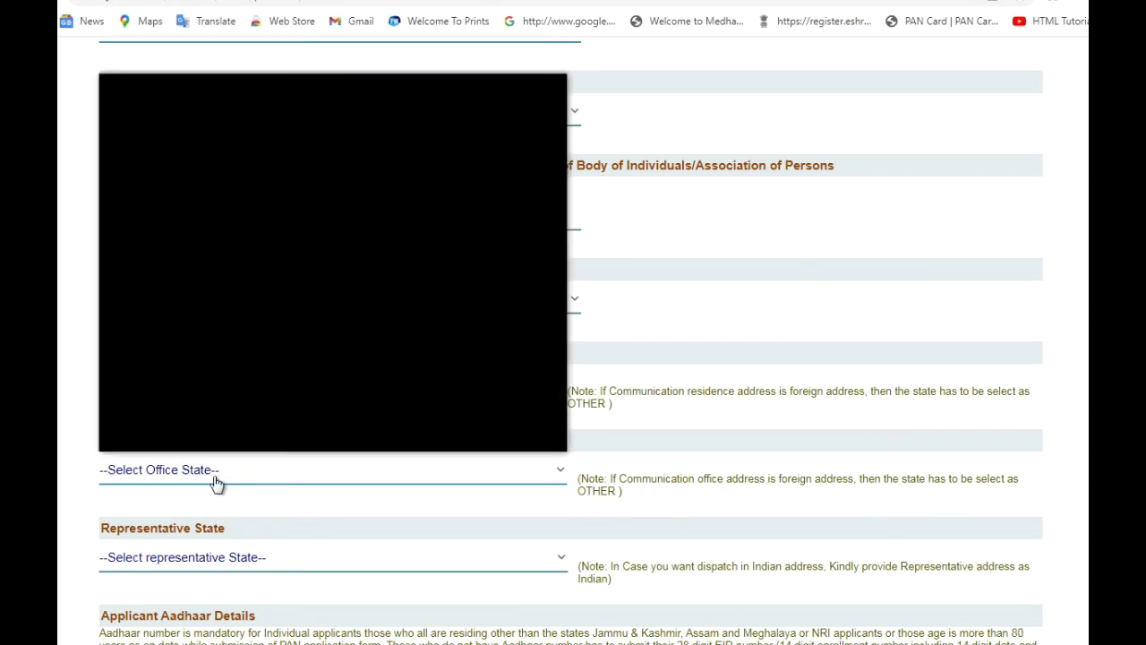
{"action": "left_click", "coordinate": [179, 174]}
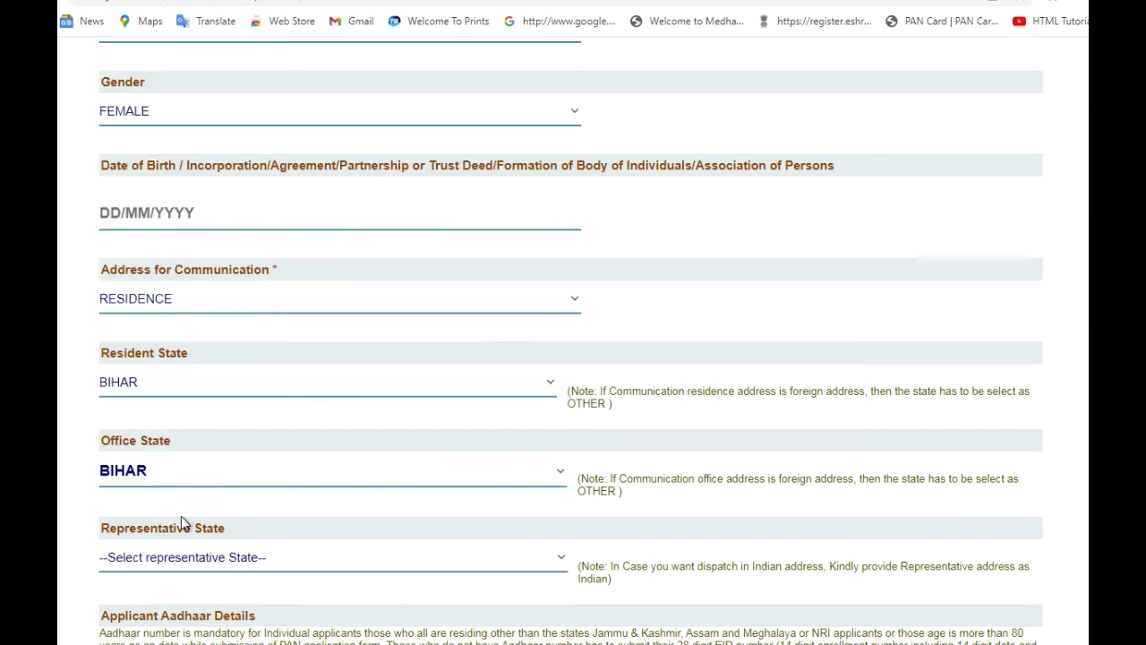
{"action": "left_click", "coordinate": [171, 569]}
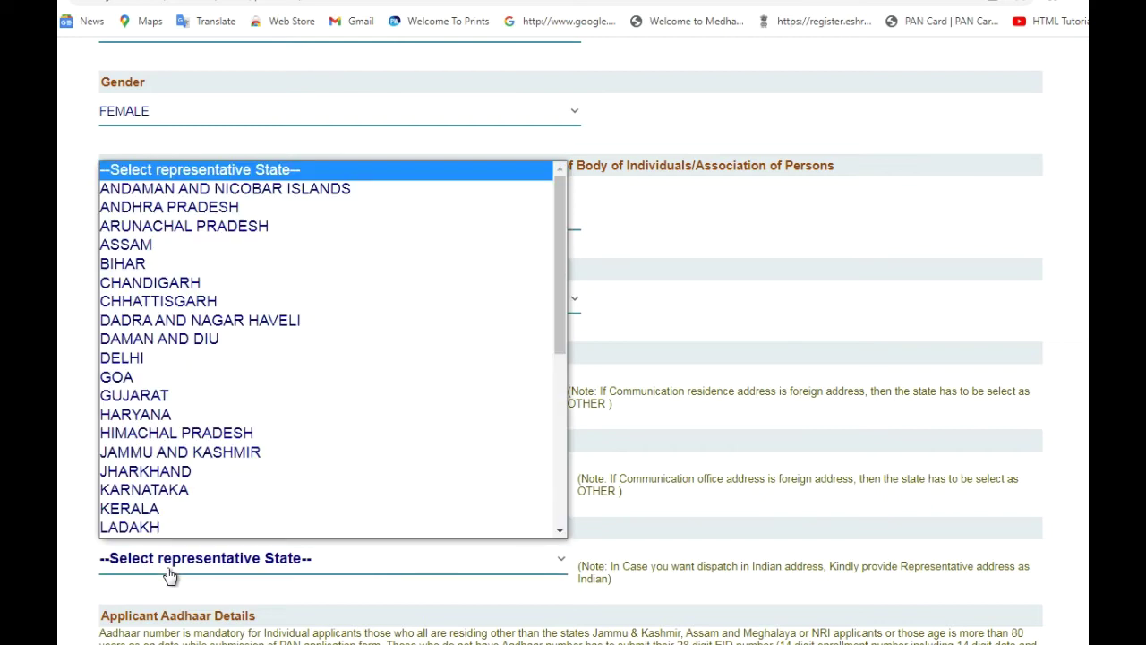
{"action": "left_click", "coordinate": [154, 271]}
Enter the applicant's Aadhaar number and the name as per Aadhaar, and continue to the Documents & Payment stage.
{"action": "scroll", "coordinate": [227, 543], "scroll_direction": "down", "scroll_amount": 2}
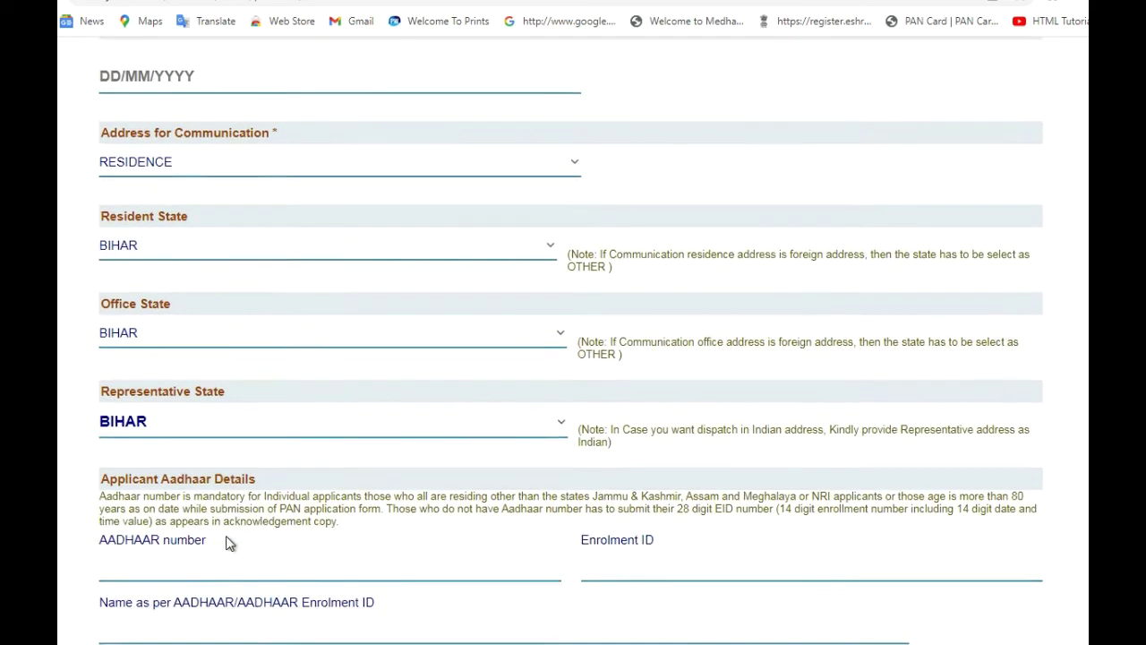
{"action": "scroll", "coordinate": [227, 544], "scroll_direction": "down", "scroll_amount": 1}
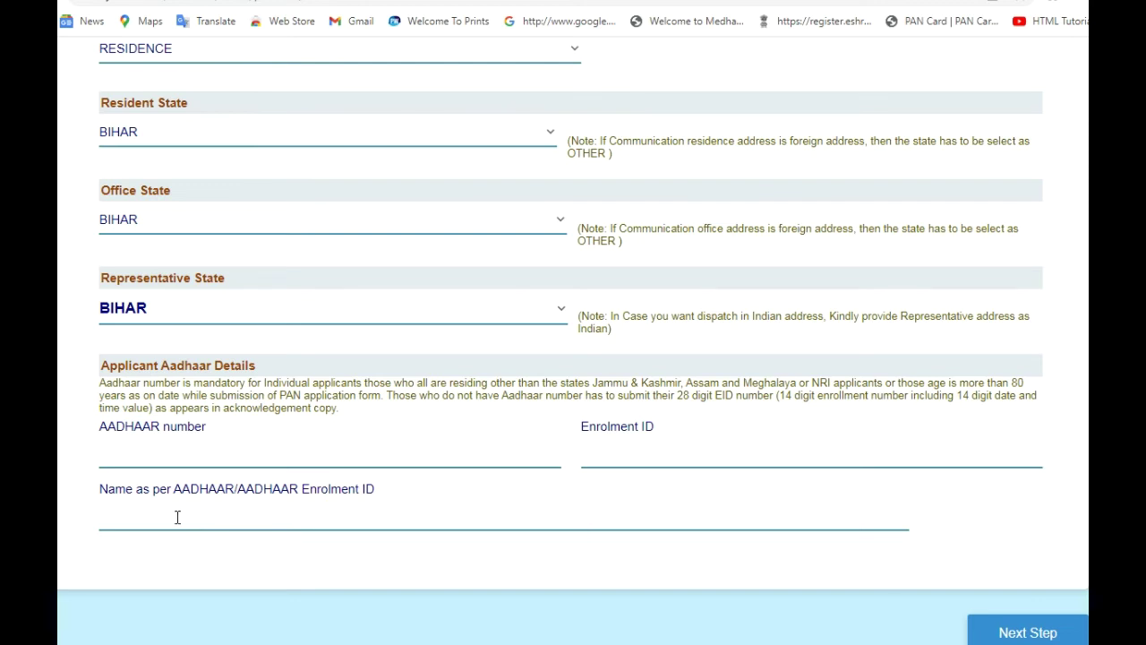
{"action": "scroll", "coordinate": [259, 511], "scroll_direction": "down", "scroll_amount": 1}
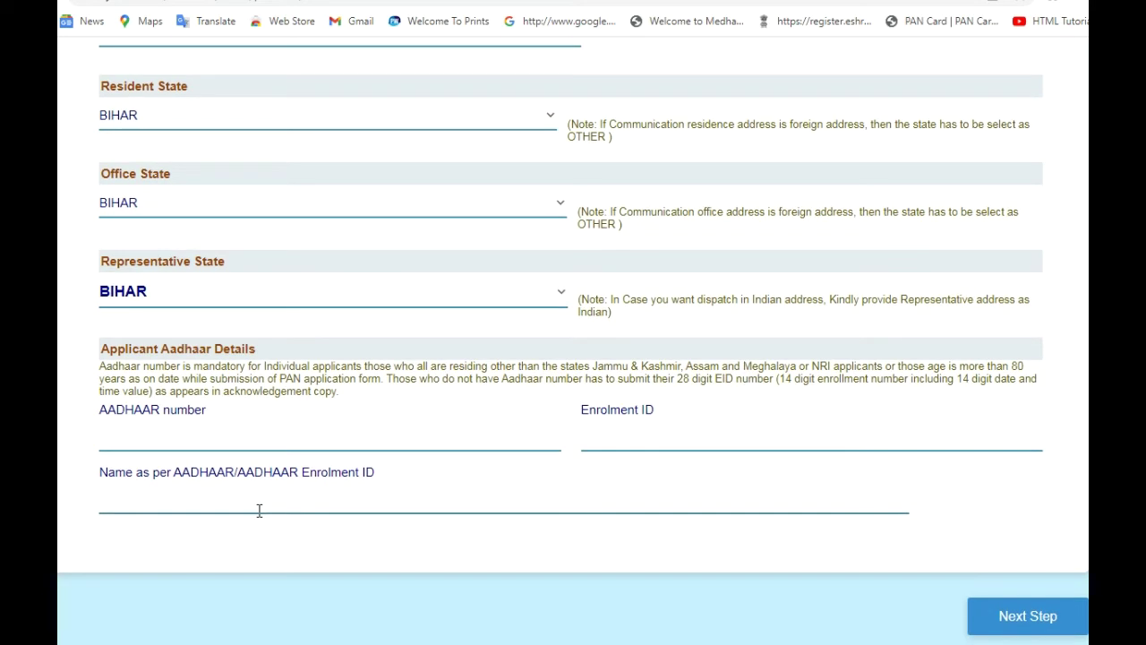
{"action": "scroll", "coordinate": [259, 510], "scroll_direction": "up", "scroll_amount": 10}
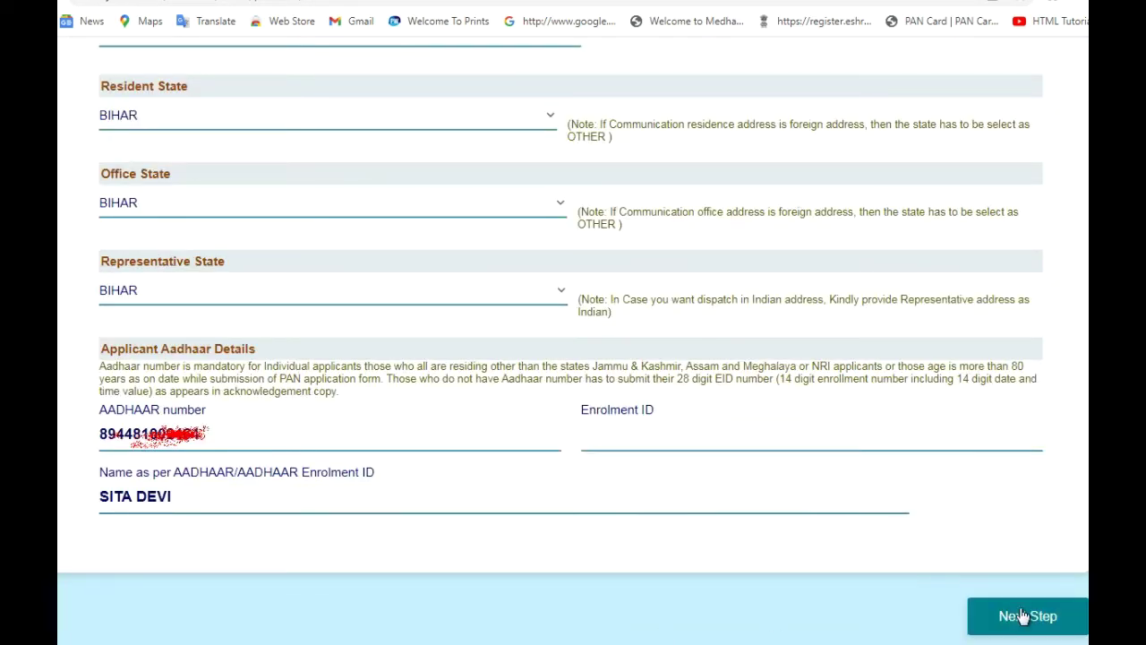
{"action": "left_click", "coordinate": [1023, 616]}
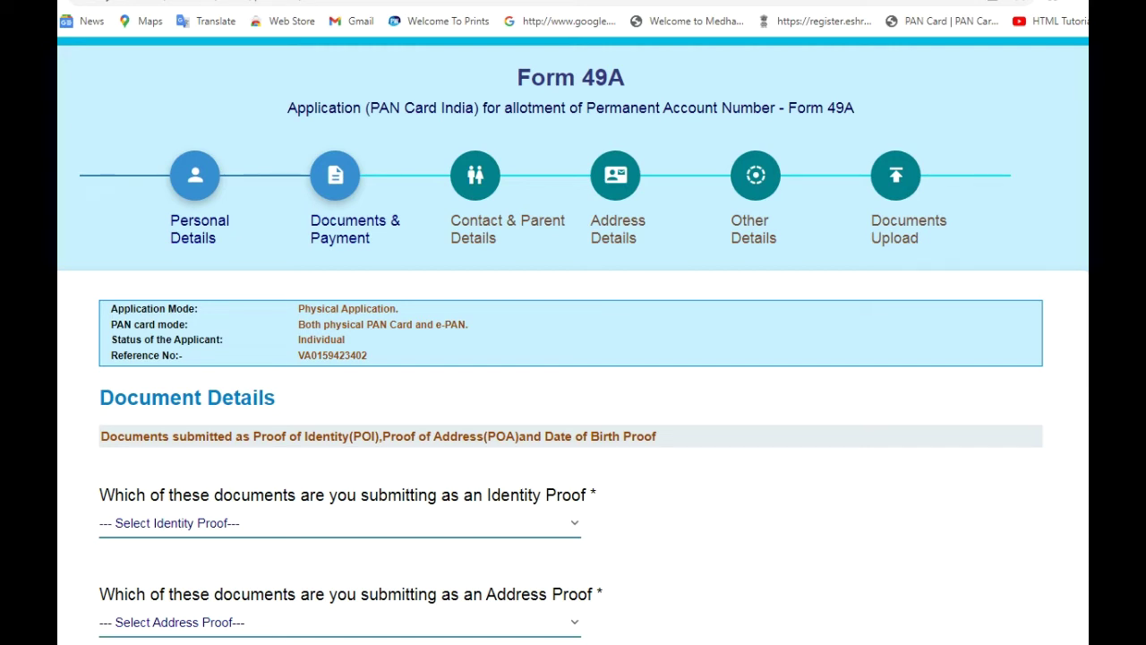
Choose AADHAAR Card issued by UIDAI (In Copy) as identity, address and DOB/DOI proof, and proceed to payment.
{"action": "scroll", "coordinate": [417, 391], "scroll_direction": "down", "scroll_amount": 3}
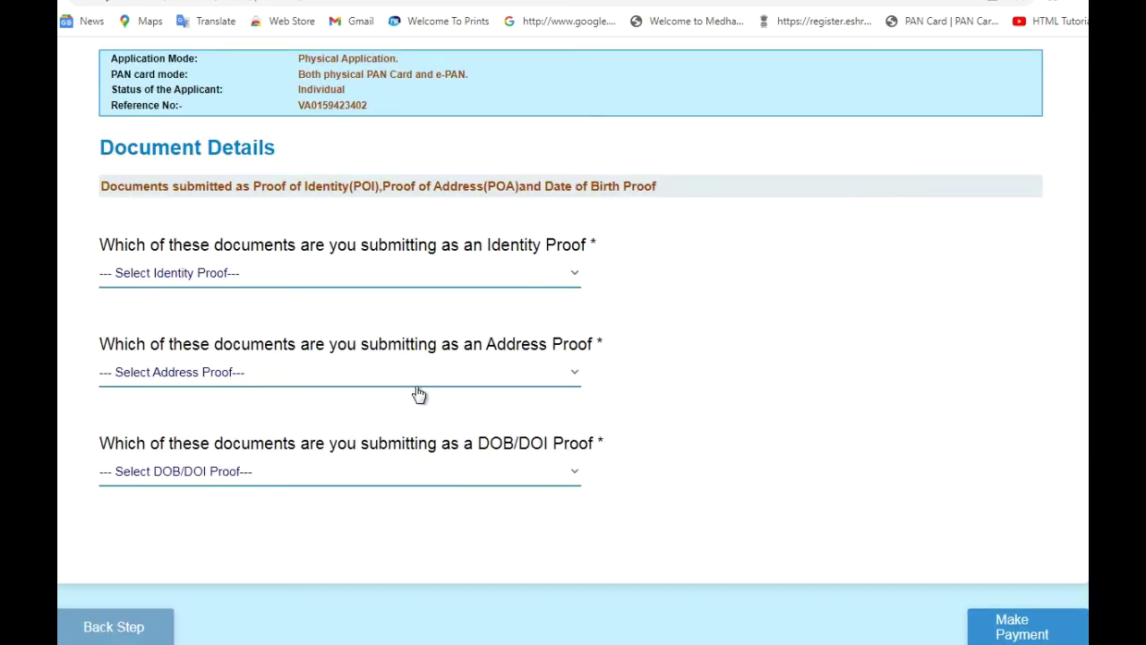
{"action": "left_click", "coordinate": [351, 284]}
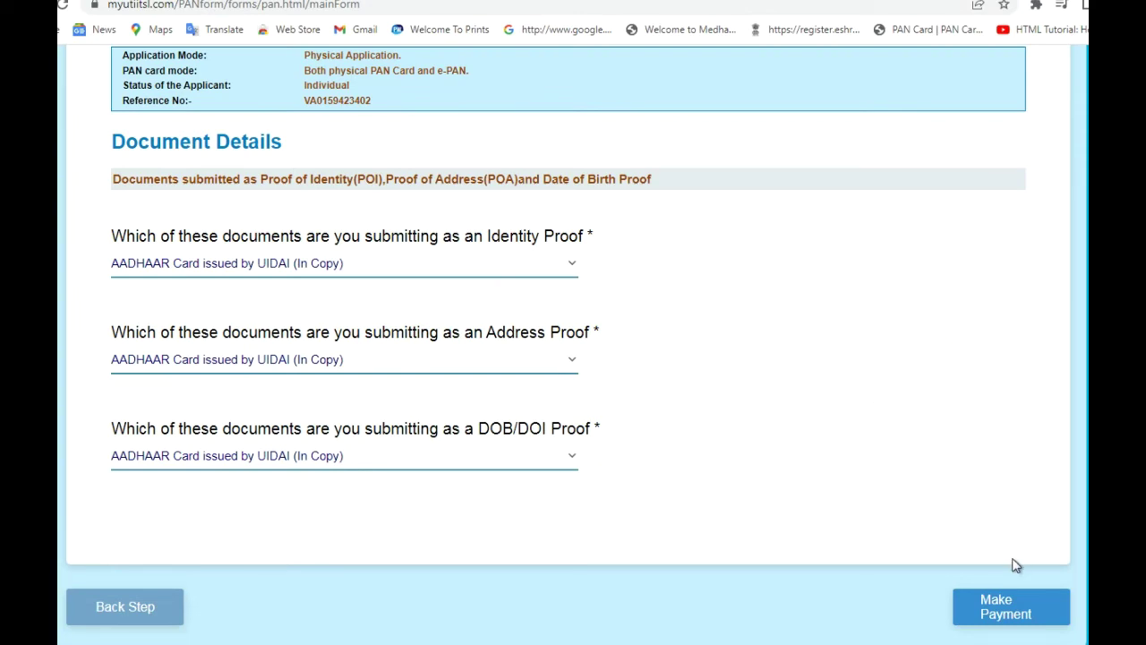
{"action": "left_click", "coordinate": [1032, 606]}
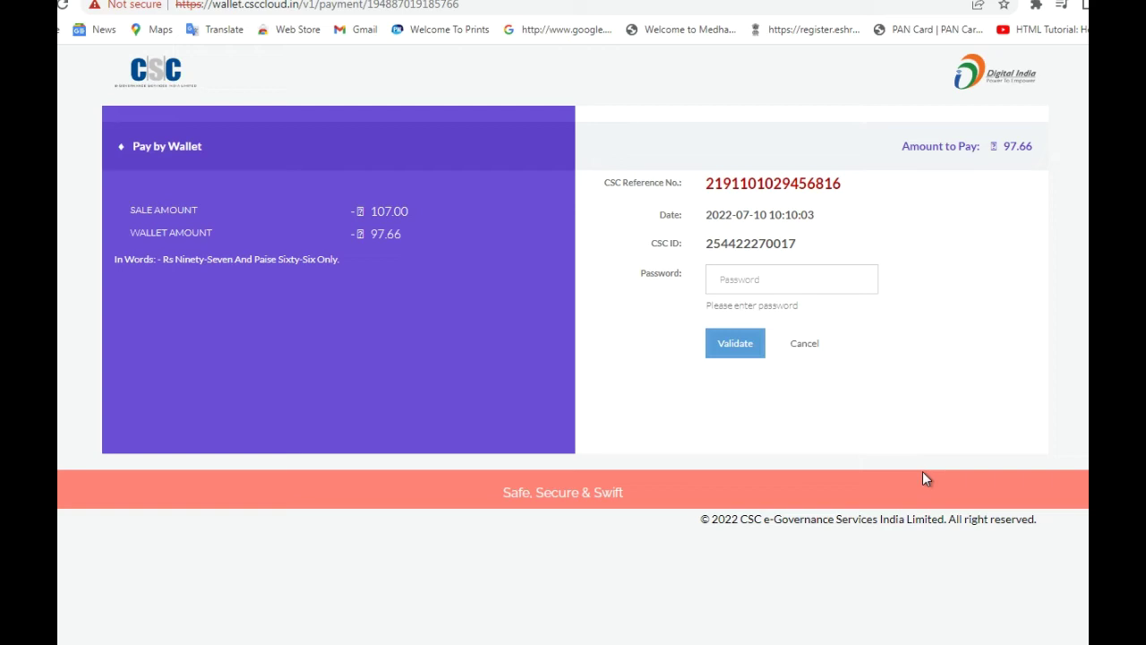
Enter the CSC wallet password to validate the payment, and acknowledge the Aadhaar authentication message.
{"action": "left_click", "coordinate": [783, 287]}
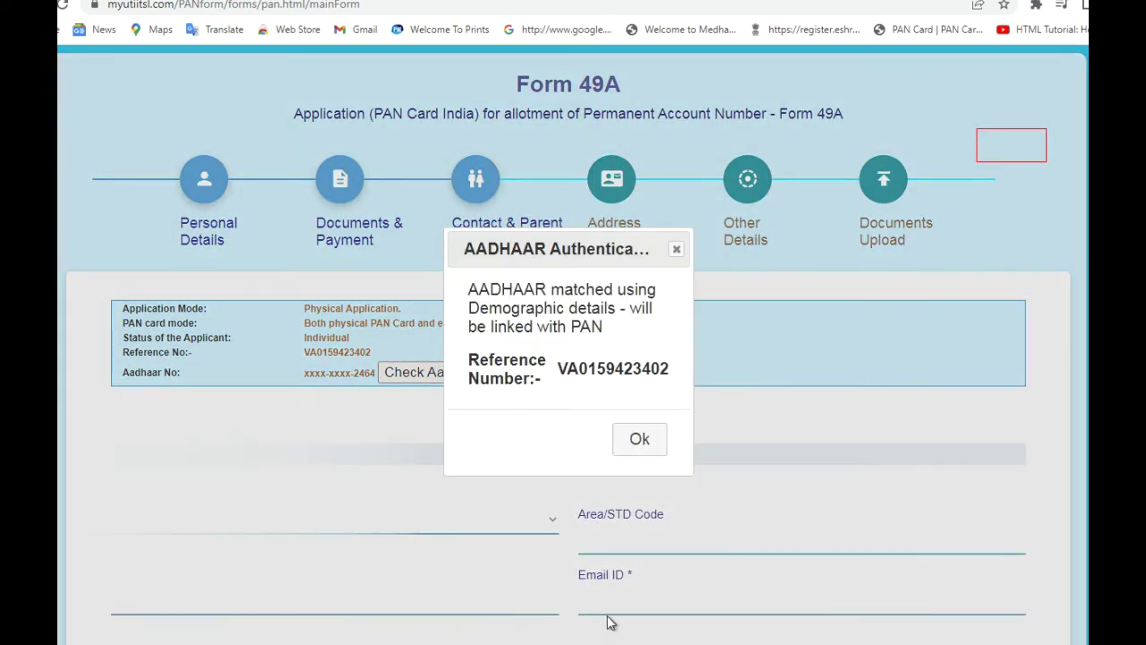
{"action": "key", "text": "Return"}
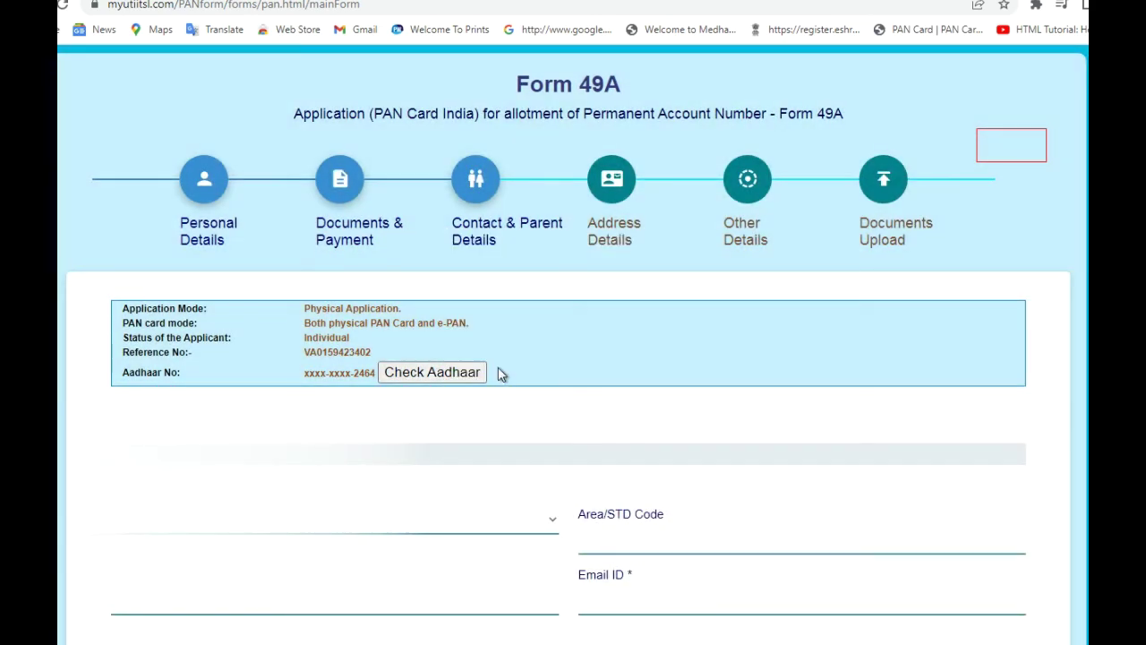
Fill in the contact and parent details, choose FATHER'S NAME for printing on the PAN card, and continue to Address Details.
{"action": "scroll", "coordinate": [473, 468], "scroll_direction": "down", "scroll_amount": 2}
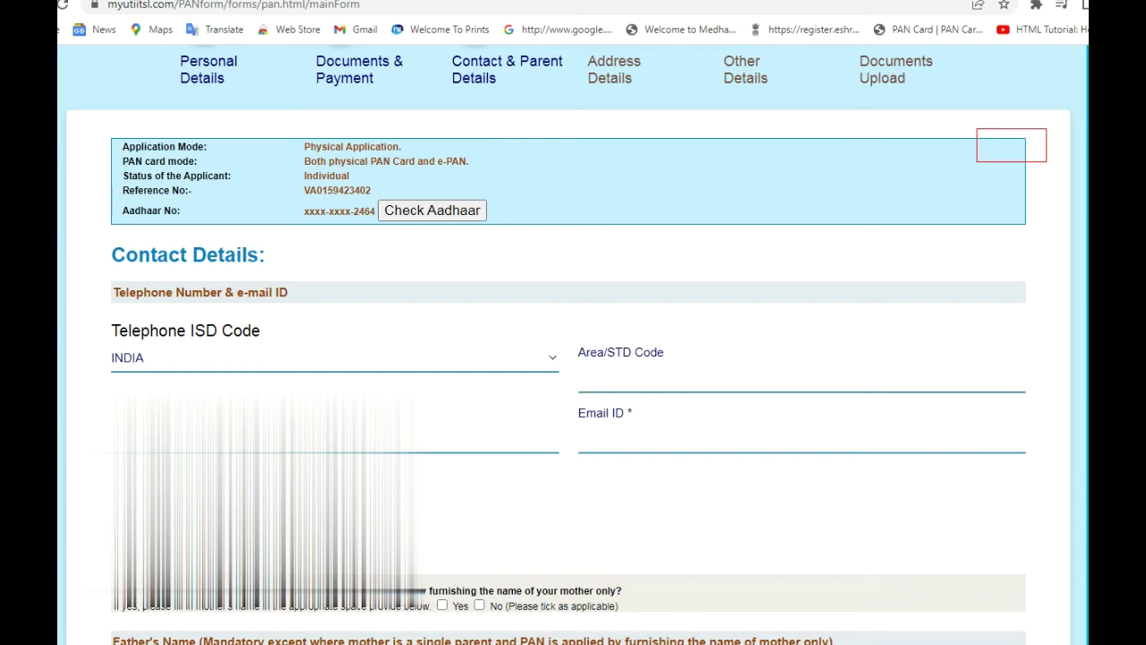
{"action": "scroll", "coordinate": [444, 480], "scroll_direction": "down", "scroll_amount": 3}
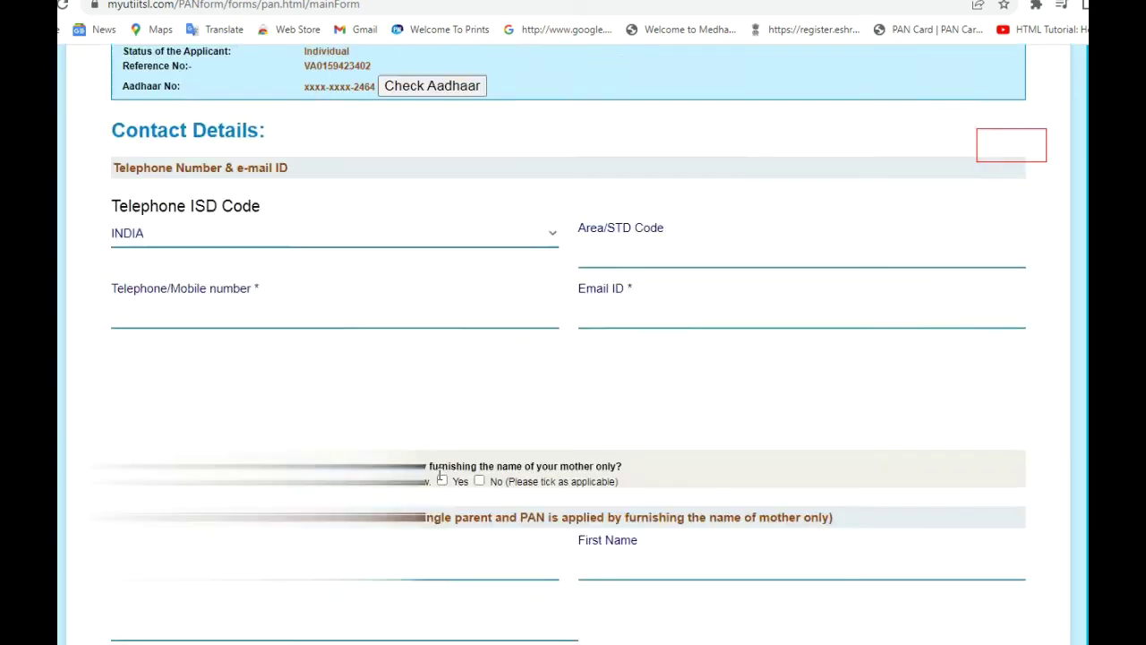
{"action": "scroll", "coordinate": [175, 498], "scroll_direction": "down", "scroll_amount": 1}
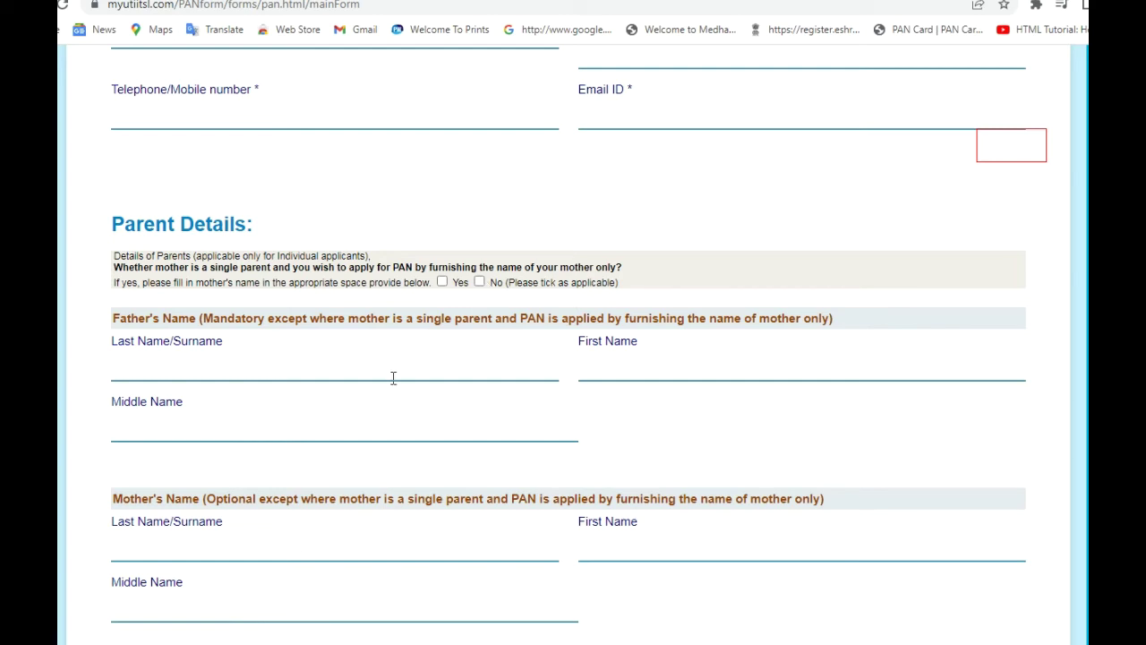
{"action": "scroll", "coordinate": [601, 626], "scroll_direction": "down", "scroll_amount": 3}
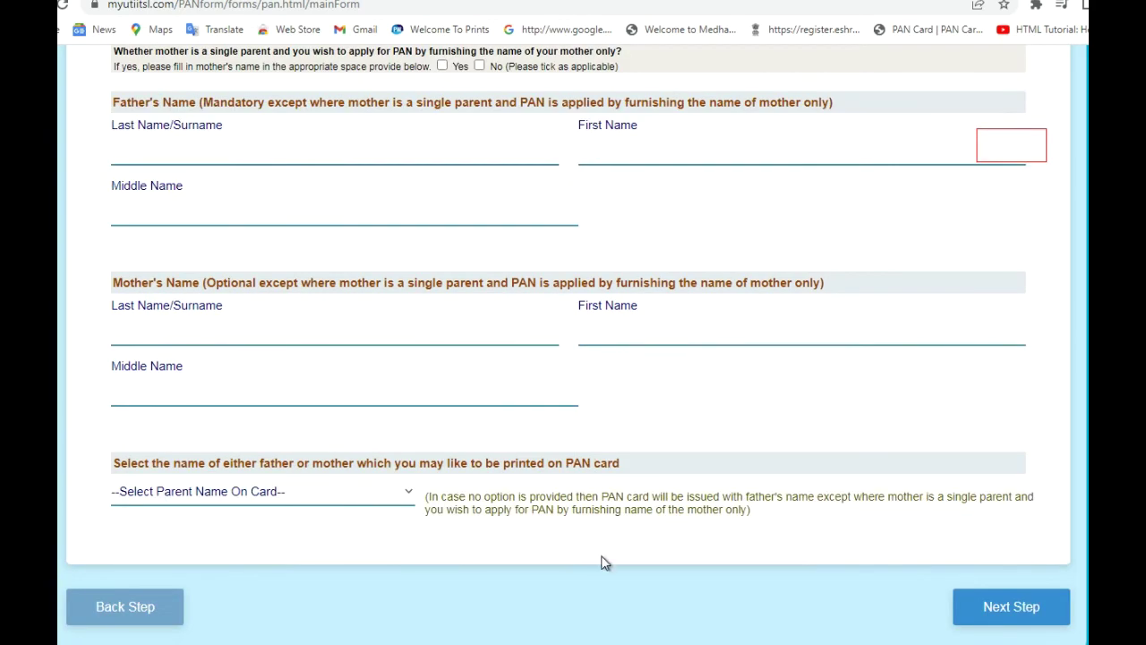
{"action": "left_click", "coordinate": [297, 507]}
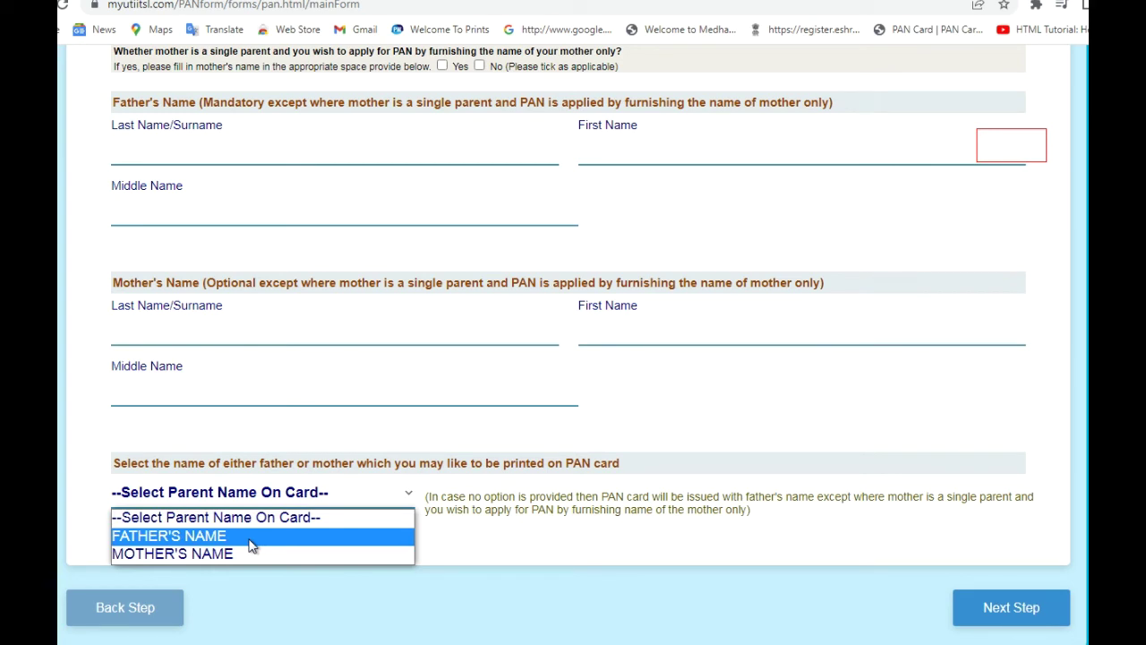
{"action": "left_click", "coordinate": [251, 537]}
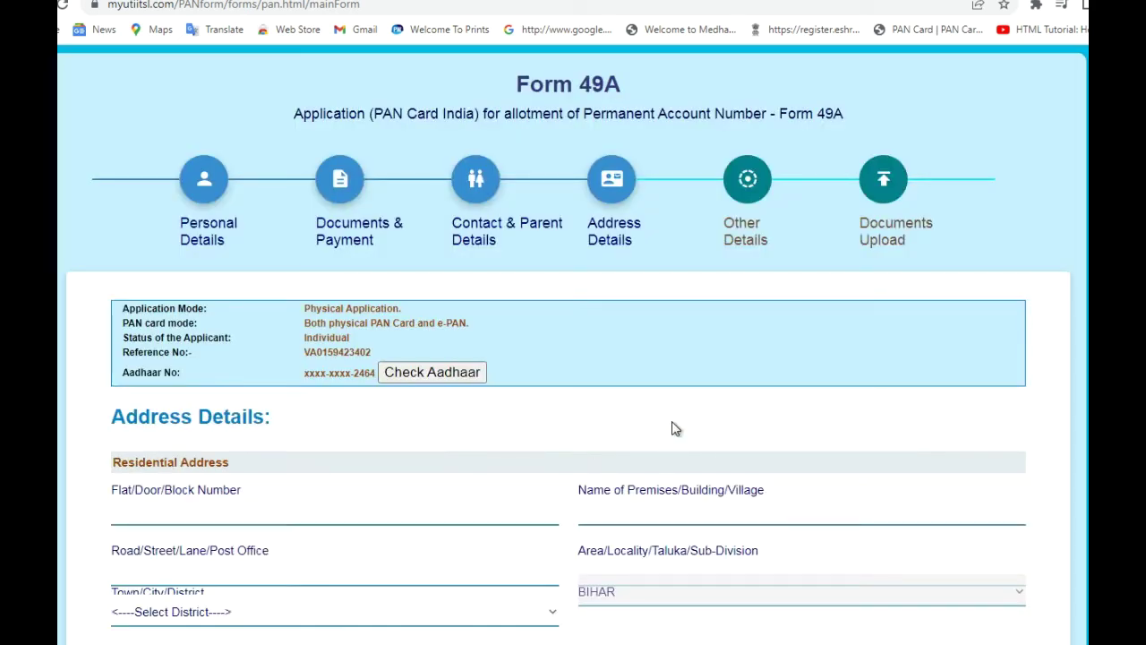
Set the source of income to No Income in the address details and acknowledge the message.
{"action": "scroll", "coordinate": [613, 400], "scroll_direction": "down", "scroll_amount": 1}
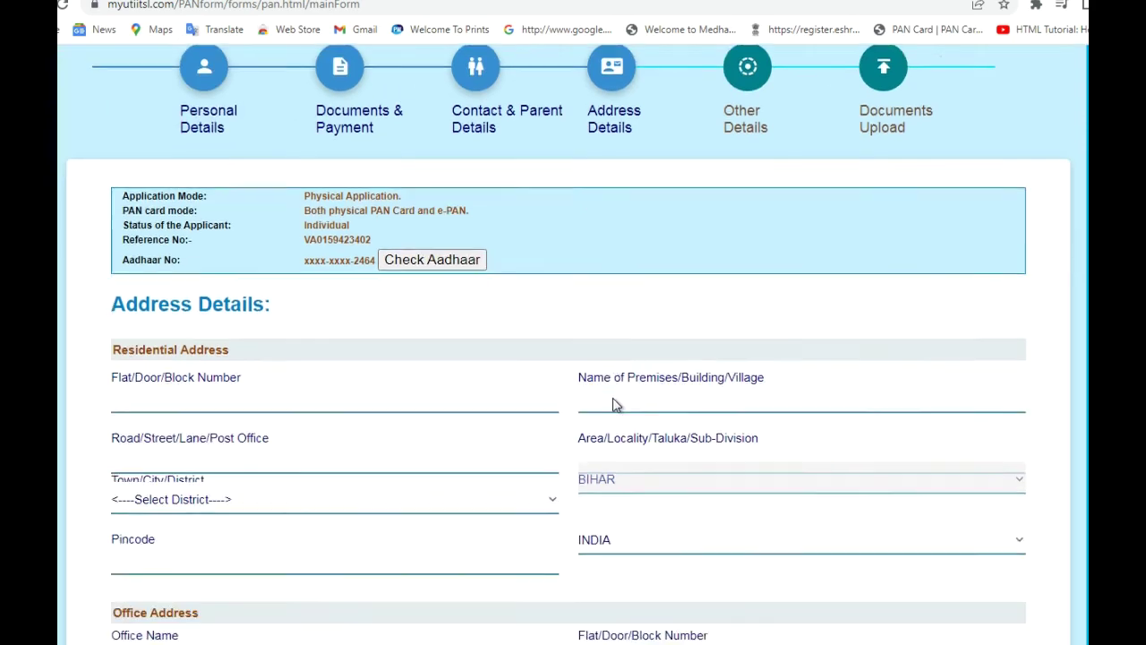
{"action": "scroll", "coordinate": [612, 405], "scroll_direction": "down", "scroll_amount": 1}
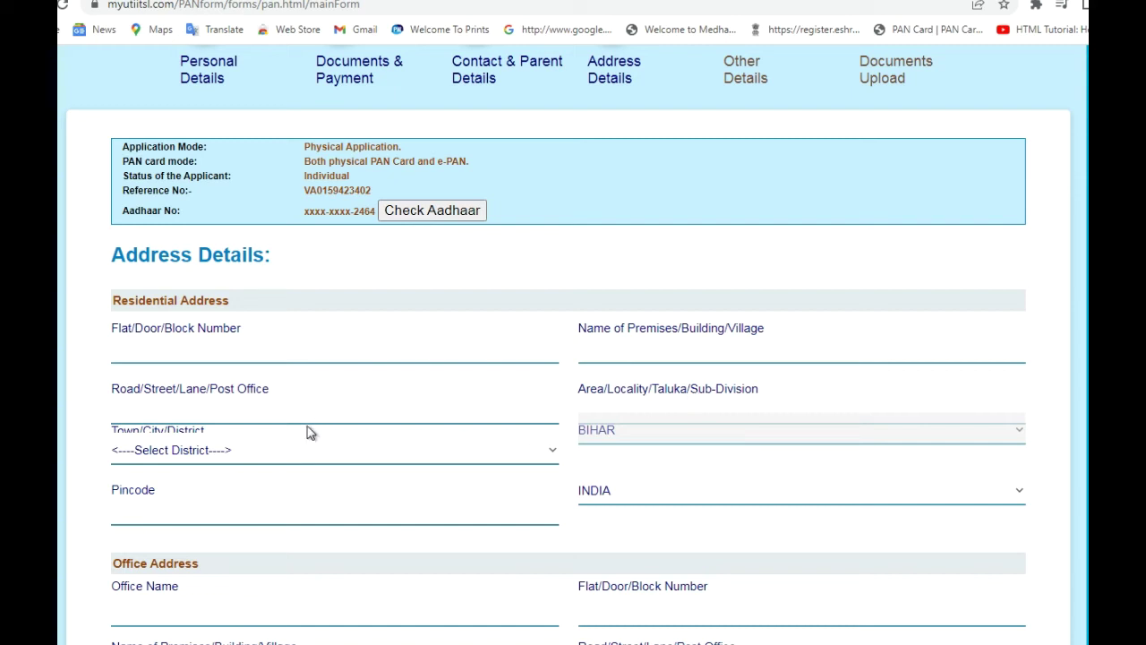
{"action": "scroll", "coordinate": [598, 512], "scroll_direction": "down", "scroll_amount": 4}
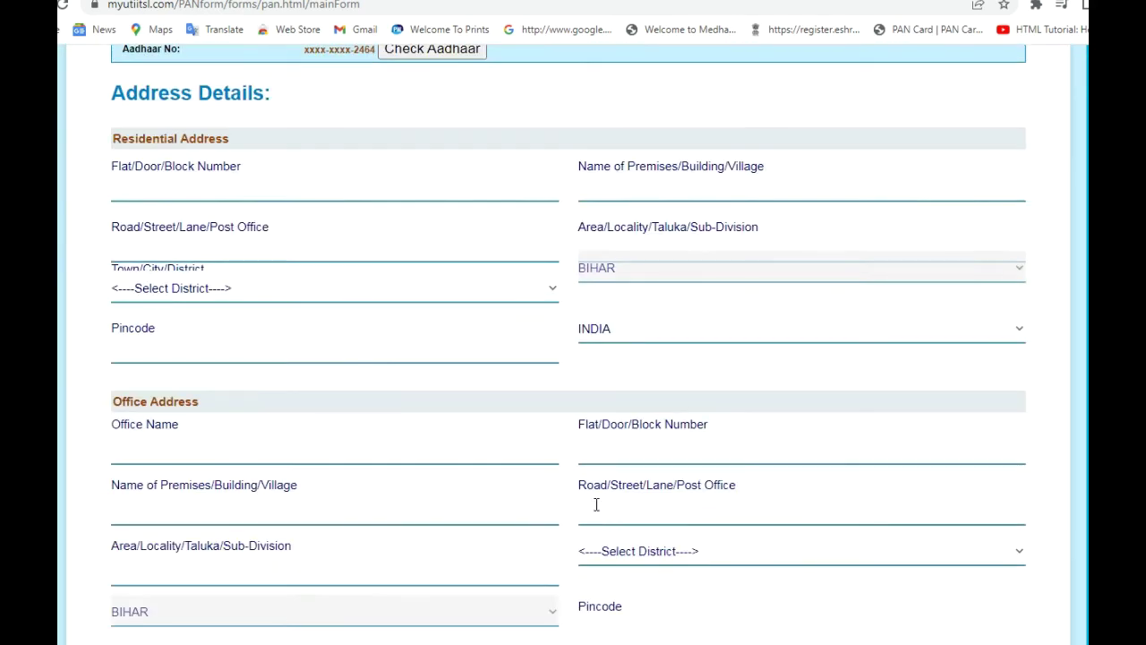
{"action": "scroll", "coordinate": [402, 394], "scroll_direction": "down", "scroll_amount": 1}
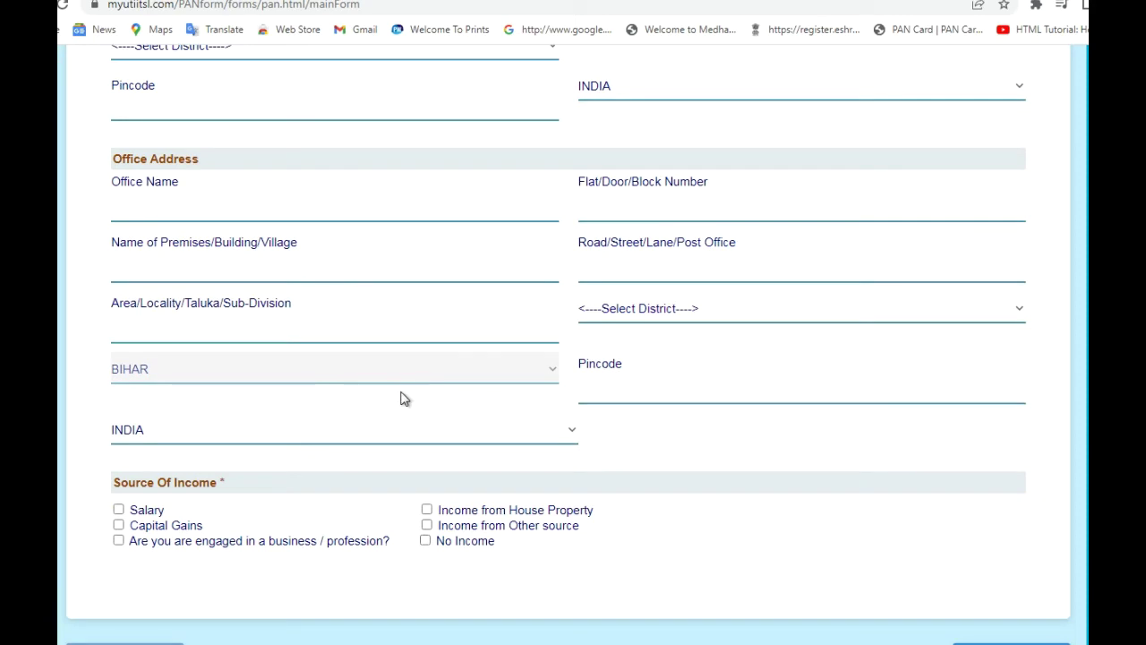
{"action": "left_click", "coordinate": [425, 541]}
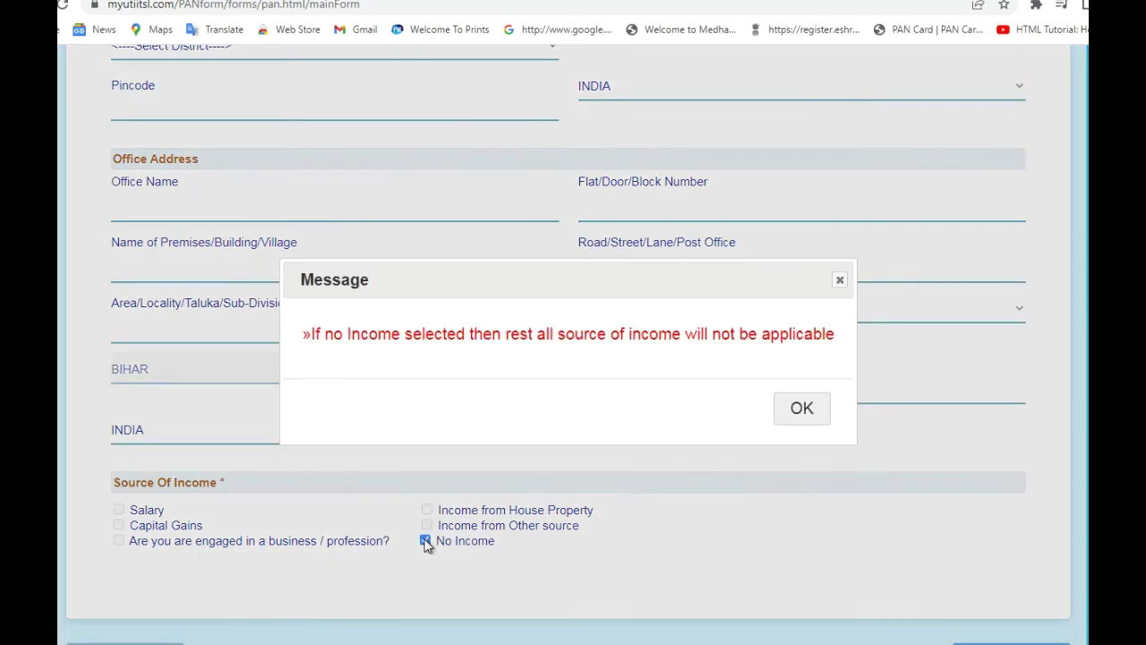
{"action": "left_click", "coordinate": [801, 413]}
Fill in the residential and office addresses with district and pincode, and continue to Other Details.
{"action": "scroll", "coordinate": [434, 432], "scroll_direction": "up", "scroll_amount": 1}
{"action": "scroll", "coordinate": [432, 429], "scroll_direction": "up", "scroll_amount": 5}
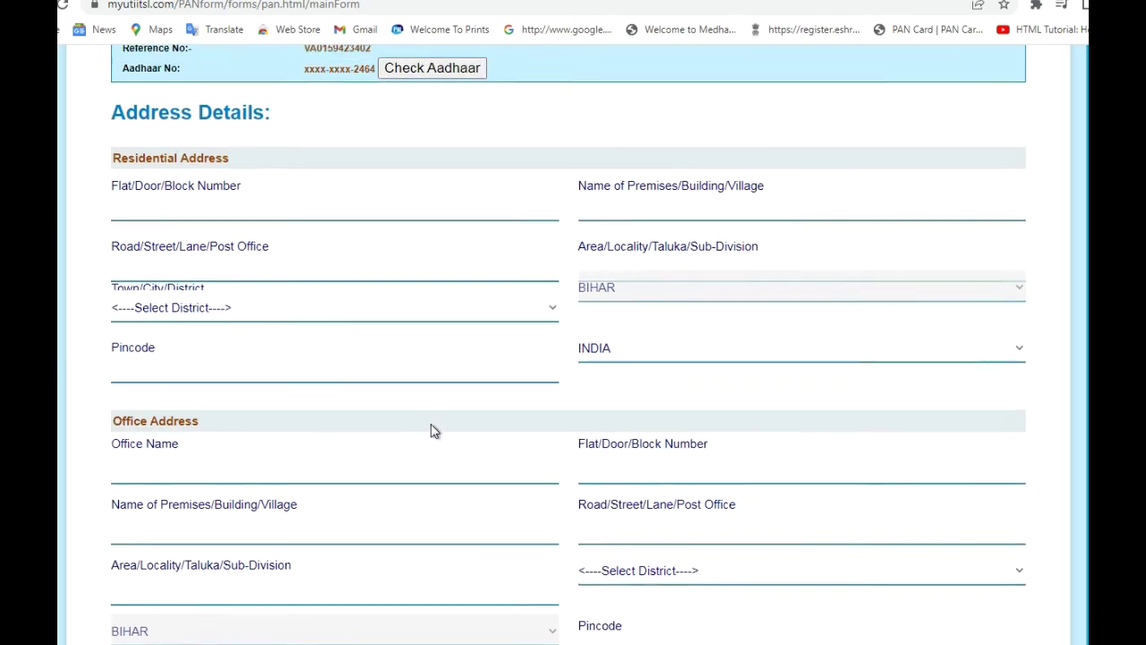
{"action": "scroll", "coordinate": [430, 423], "scroll_direction": "down", "scroll_amount": 2}
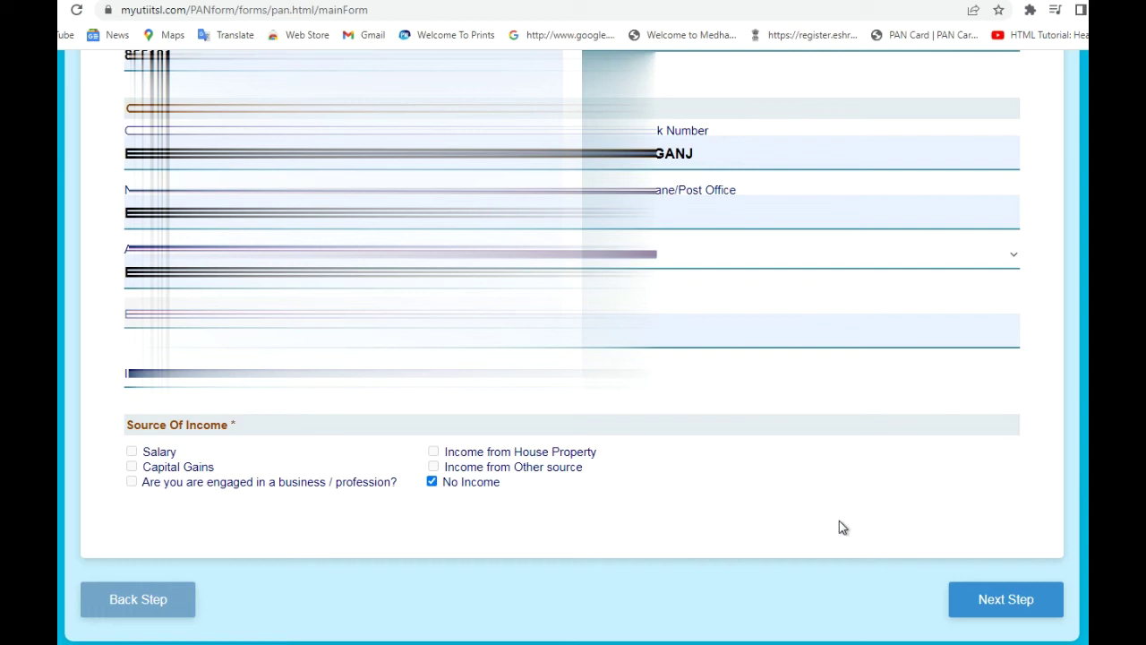
{"action": "left_click", "coordinate": [1022, 602]}
Review the Other Details form and the declaration capacity options, keeping HIMSELF/HERSELF selected.
{"action": "scroll", "coordinate": [860, 488], "scroll_direction": "down", "scroll_amount": 2}
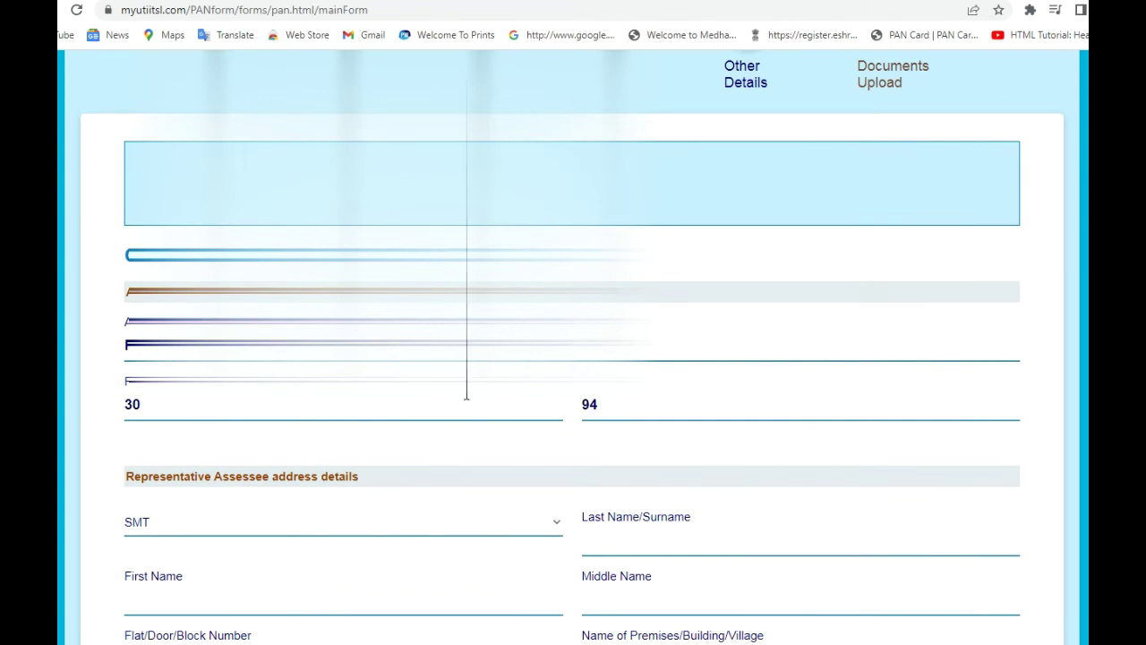
{"action": "scroll", "coordinate": [475, 410], "scroll_direction": "down", "scroll_amount": 3}
{"action": "scroll", "coordinate": [475, 410], "scroll_direction": "down", "scroll_amount": 1}
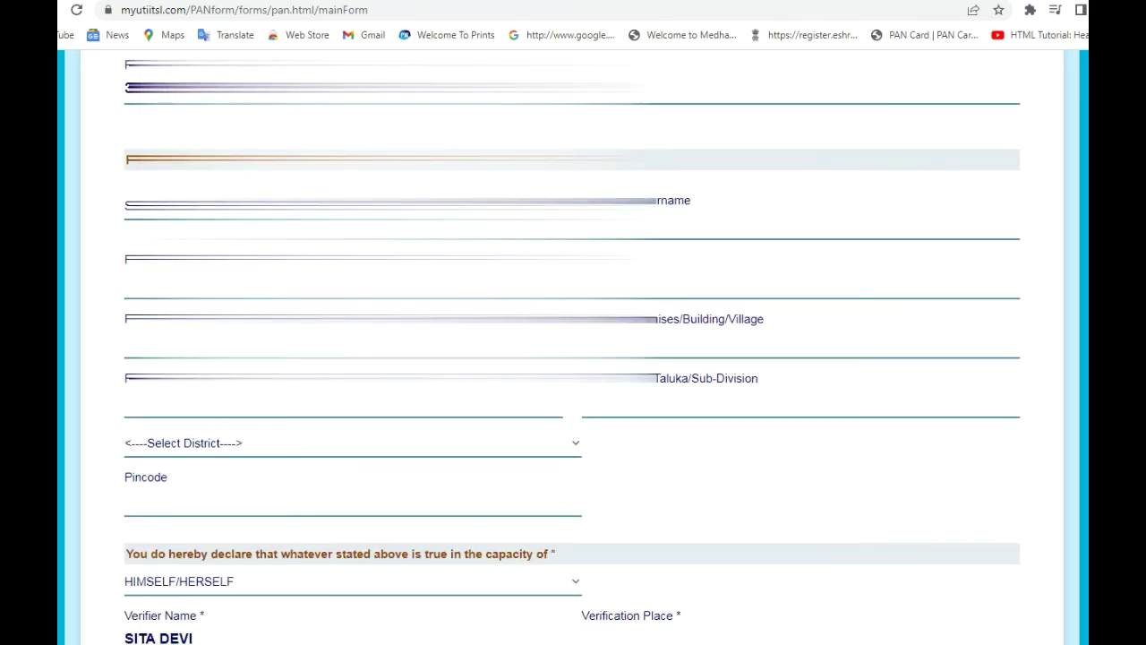
{"action": "scroll", "coordinate": [214, 524], "scroll_direction": "down", "scroll_amount": 2}
{"action": "left_click", "coordinate": [209, 477]}
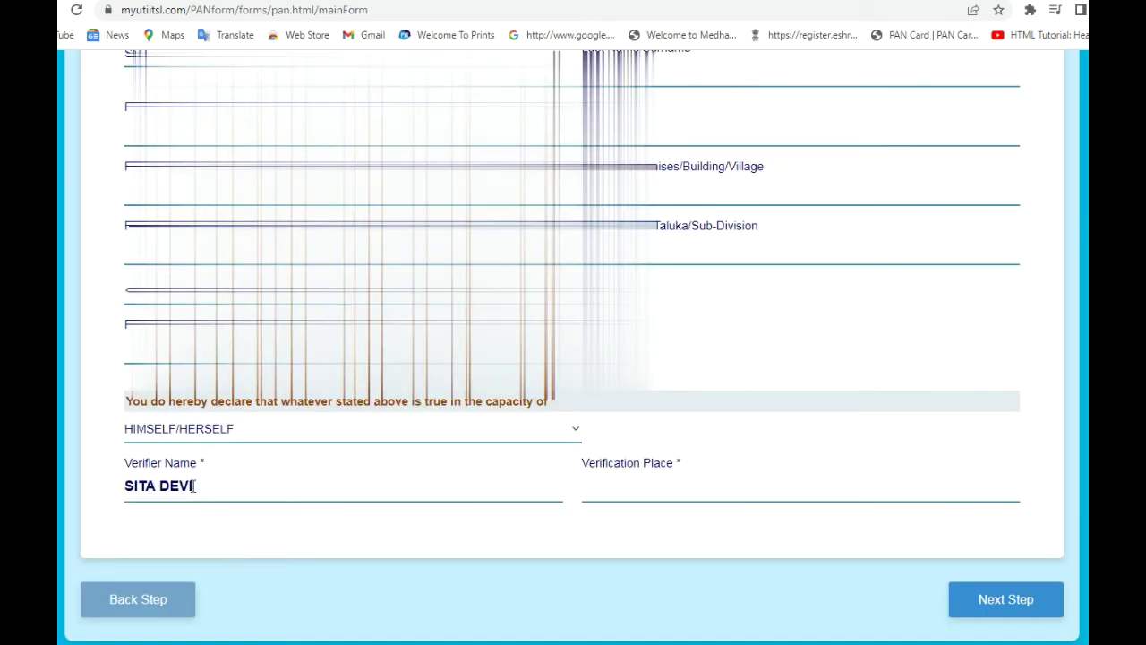
{"action": "left_click", "coordinate": [205, 434]}
{"action": "left_click", "coordinate": [207, 436]}
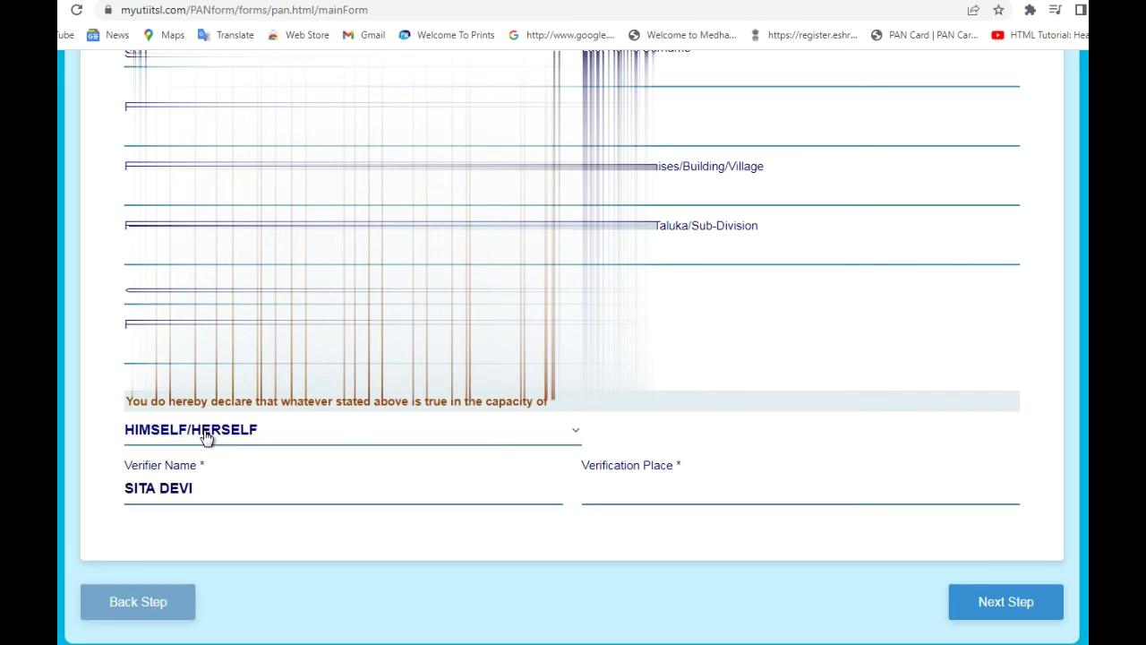
{"action": "left_click", "coordinate": [207, 433]}
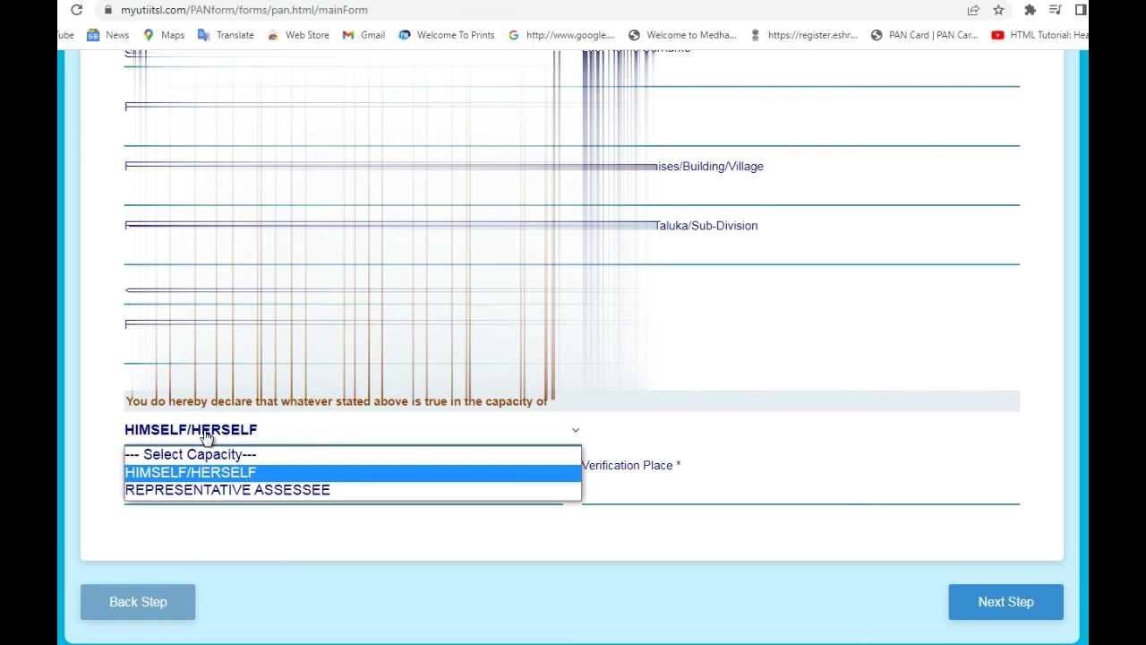
{"action": "left_click", "coordinate": [207, 435]}
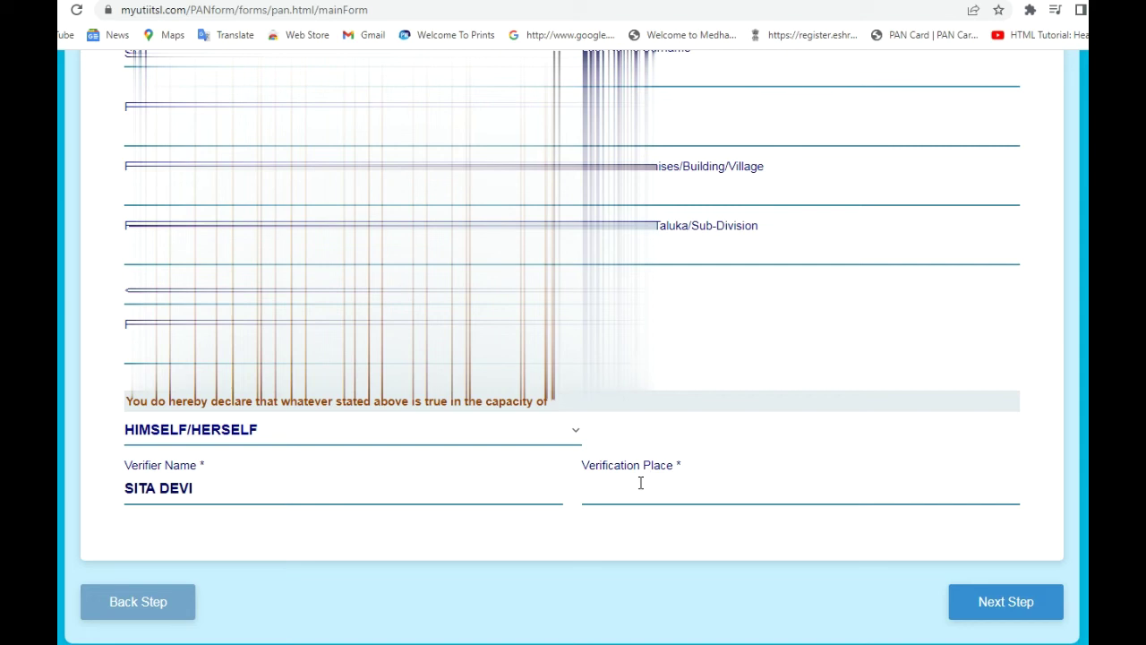
Fill in the representative assessee's name and address, and enter the verification place.
{"action": "scroll", "coordinate": [640, 484], "scroll_direction": "up", "scroll_amount": 2}
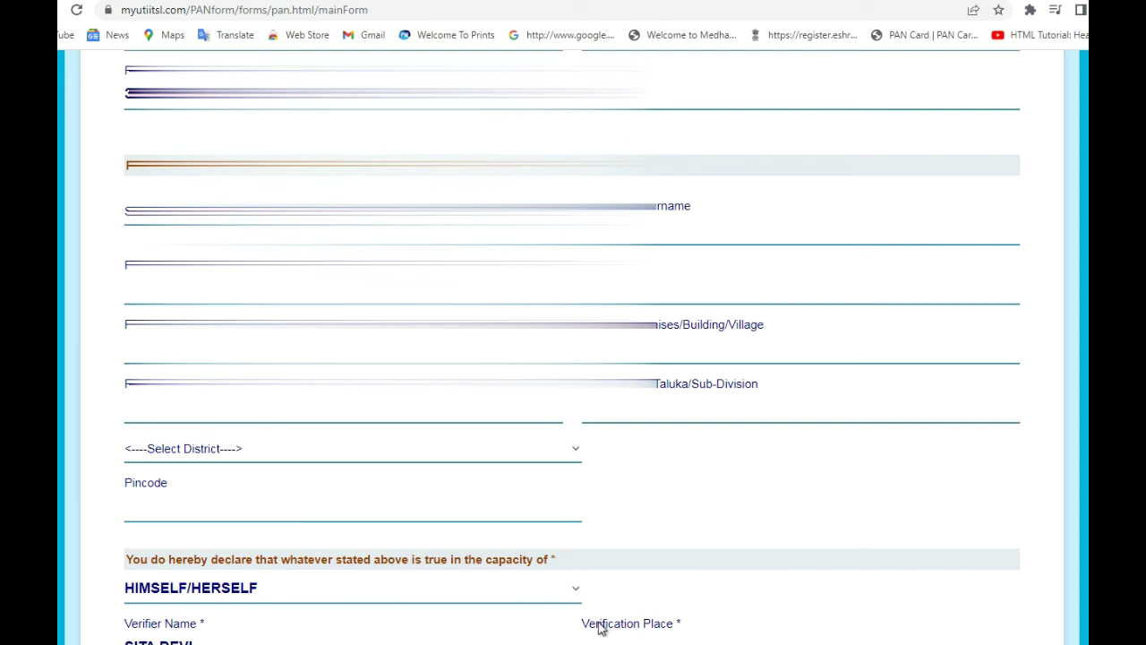
{"action": "scroll", "coordinate": [601, 619], "scroll_direction": "down", "scroll_amount": 2}
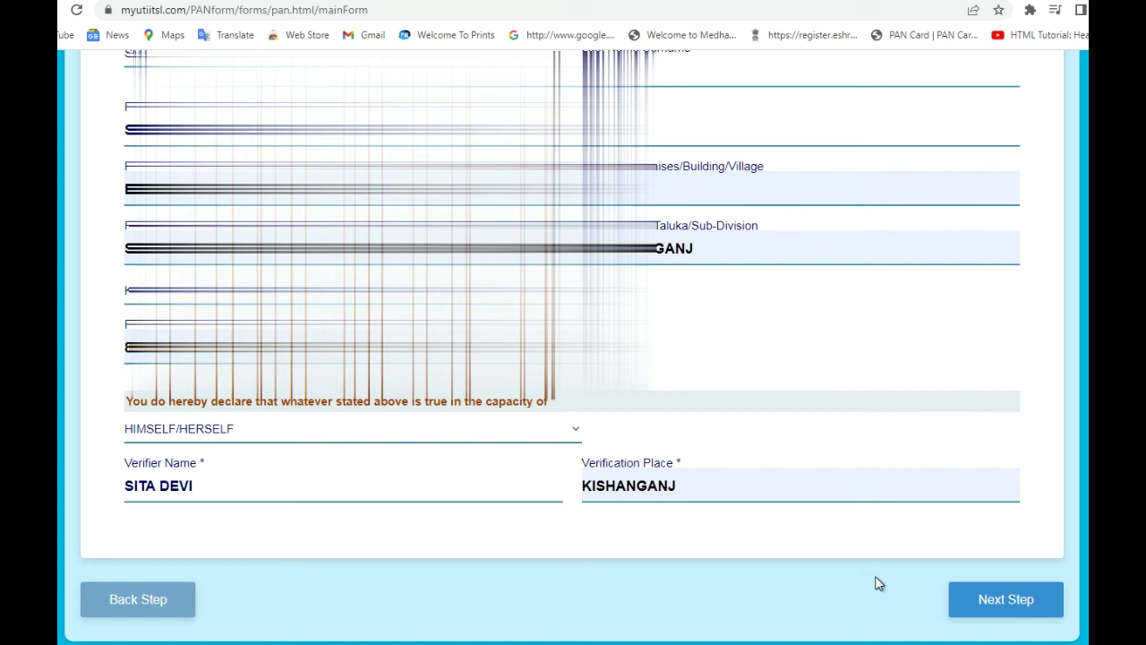
Continue to Documents Upload and review the Aadhaar identity, address and DOB proof selections and the photo and signature scanning specifications.
{"action": "left_click", "coordinate": [1015, 599]}
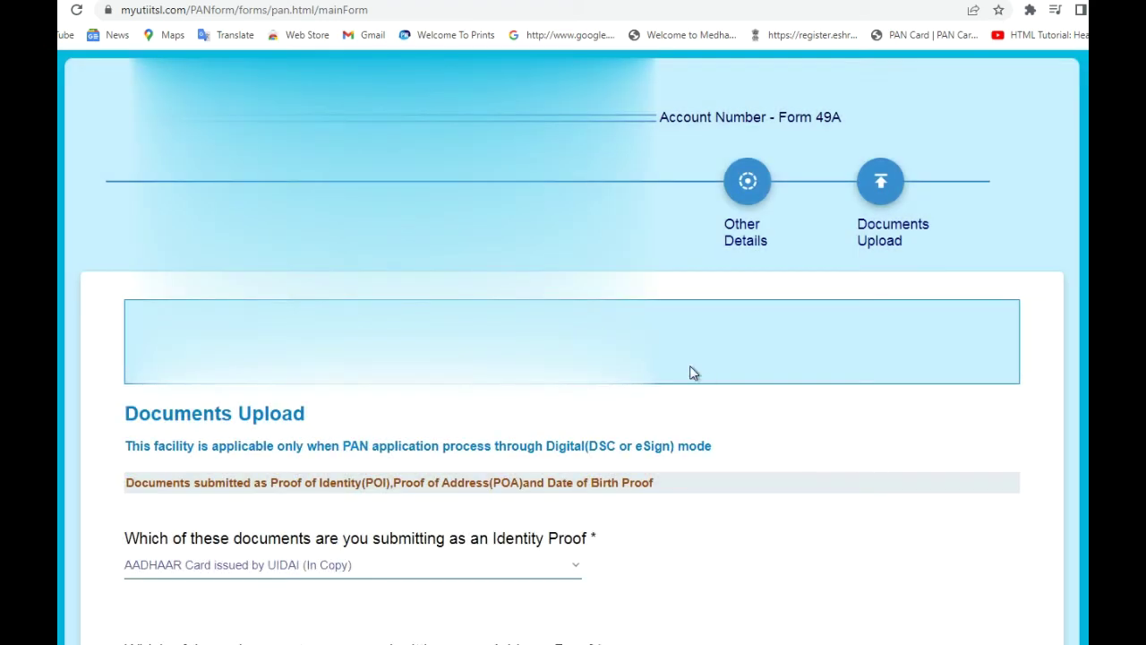
{"action": "scroll", "coordinate": [691, 372], "scroll_direction": "down", "scroll_amount": 5}
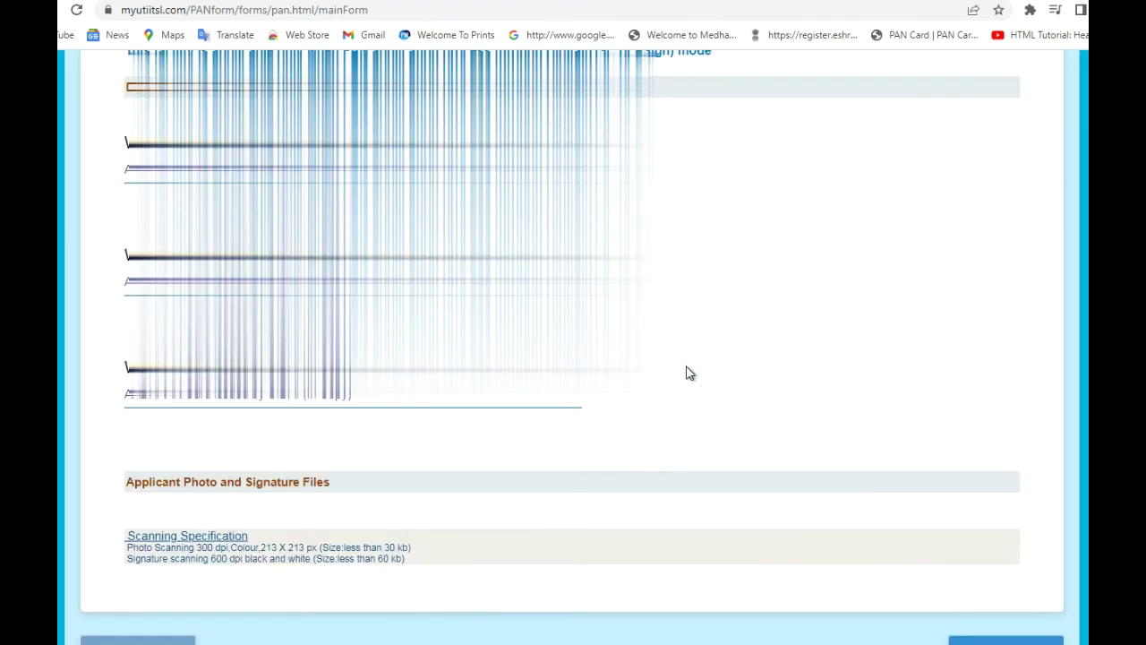
{"action": "scroll", "coordinate": [690, 372], "scroll_direction": "up", "scroll_amount": 2}
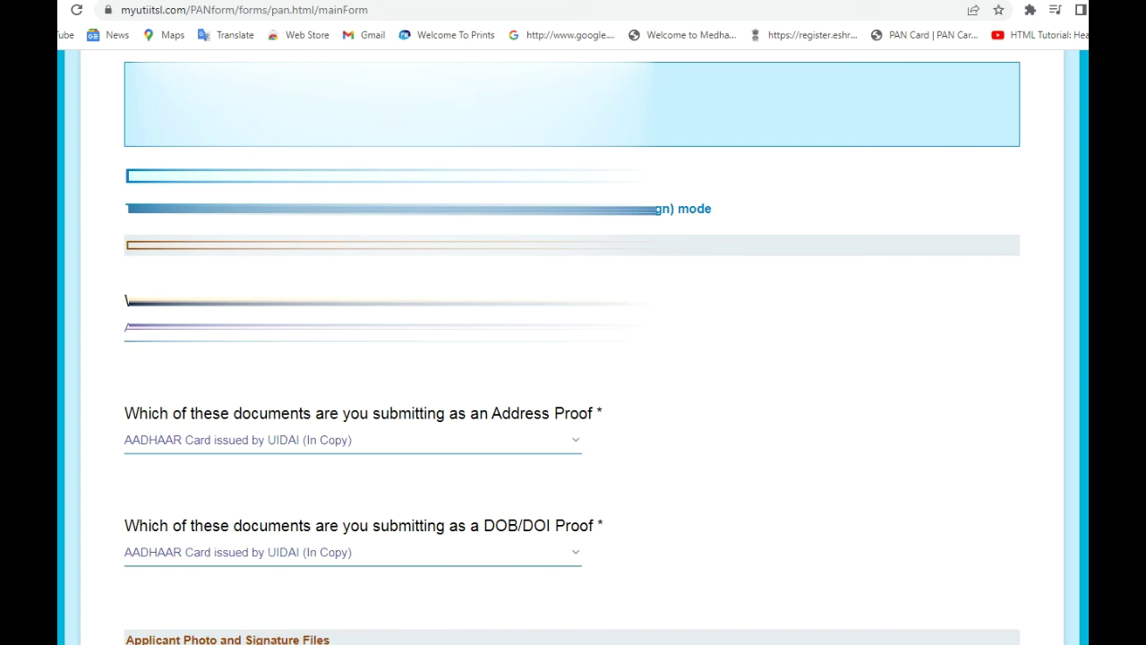
{"action": "scroll", "coordinate": [537, 466], "scroll_direction": "down", "scroll_amount": 2}
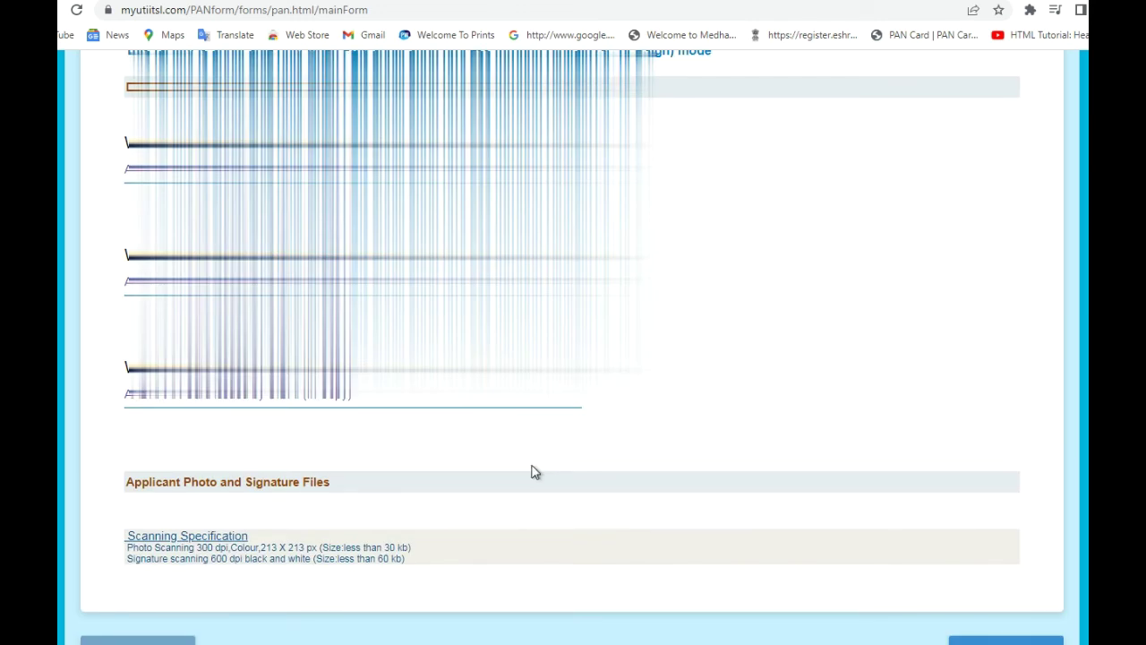
{"action": "scroll", "coordinate": [532, 471], "scroll_direction": "down", "scroll_amount": 1}
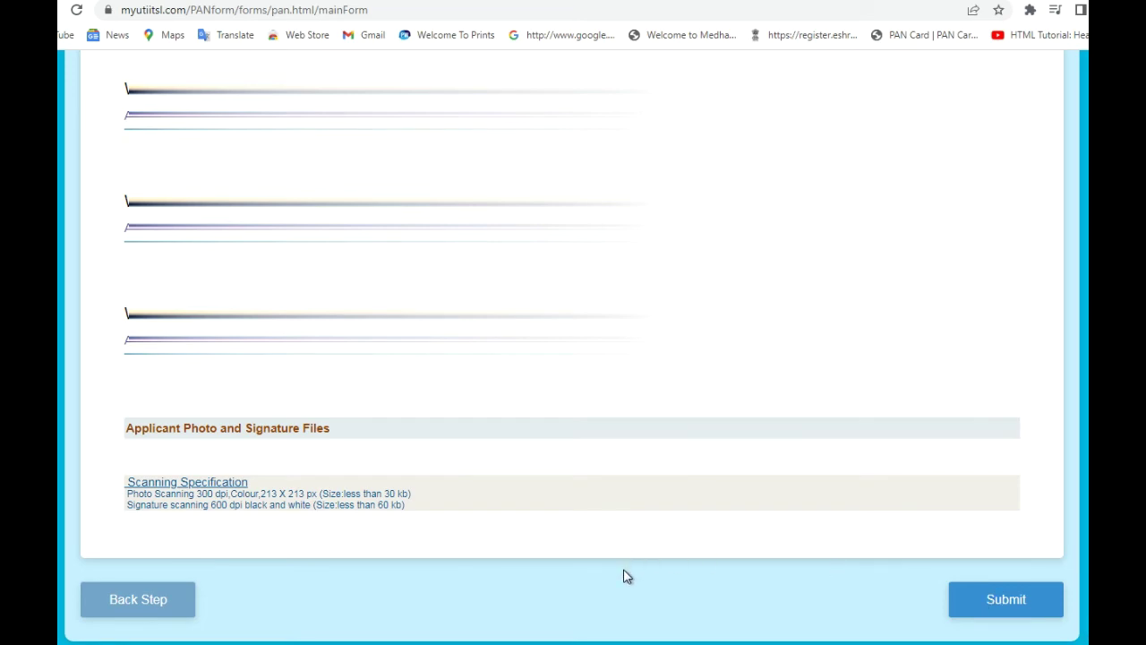
{"action": "mouse_move", "coordinate": [103, 458]}
{"action": "left_mouse_down"}
{"action": "mouse_move", "coordinate": [184, 505]}
{"action": "mouse_move", "coordinate": [365, 553]}
{"action": "mouse_move", "coordinate": [432, 534]}
{"action": "left_mouse_up"}
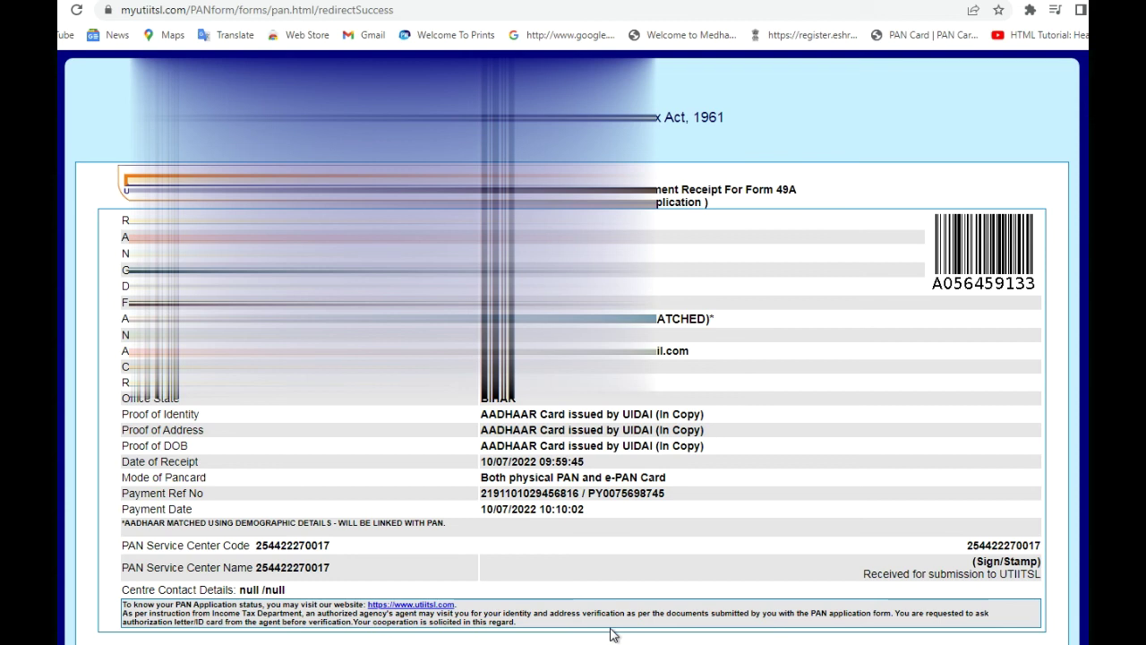
Download the Form 49A PDF from the acknowledgement receipt and check its photograph and signature boxes.
{"action": "scroll", "coordinate": [614, 634], "scroll_direction": "down", "scroll_amount": 1}
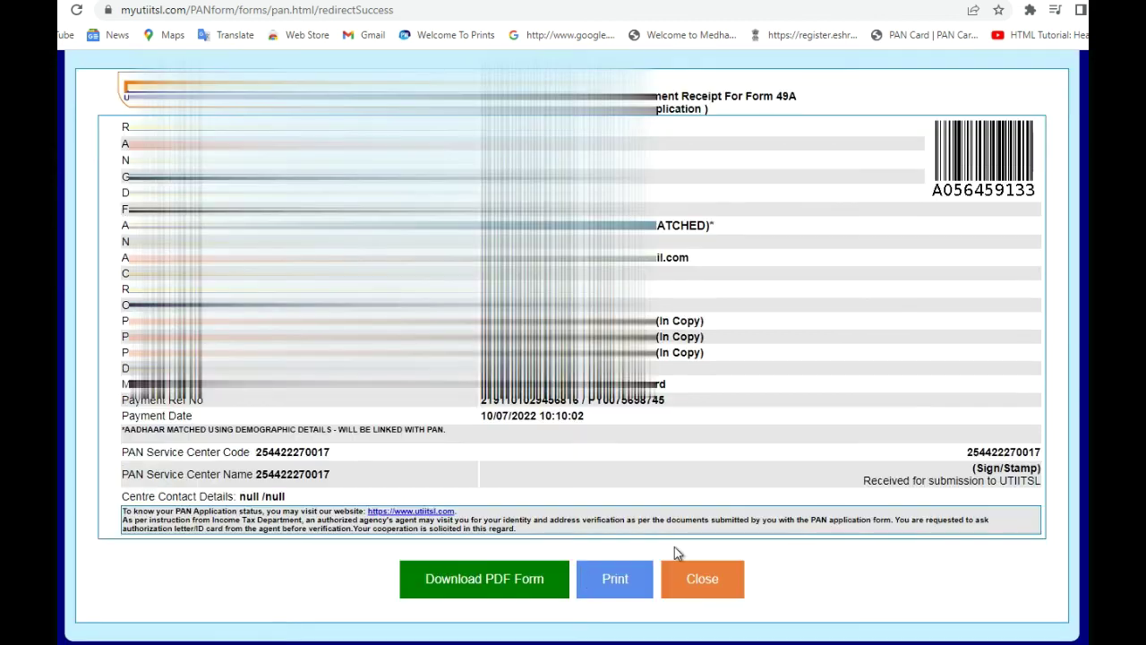
{"action": "left_click", "coordinate": [484, 579]}
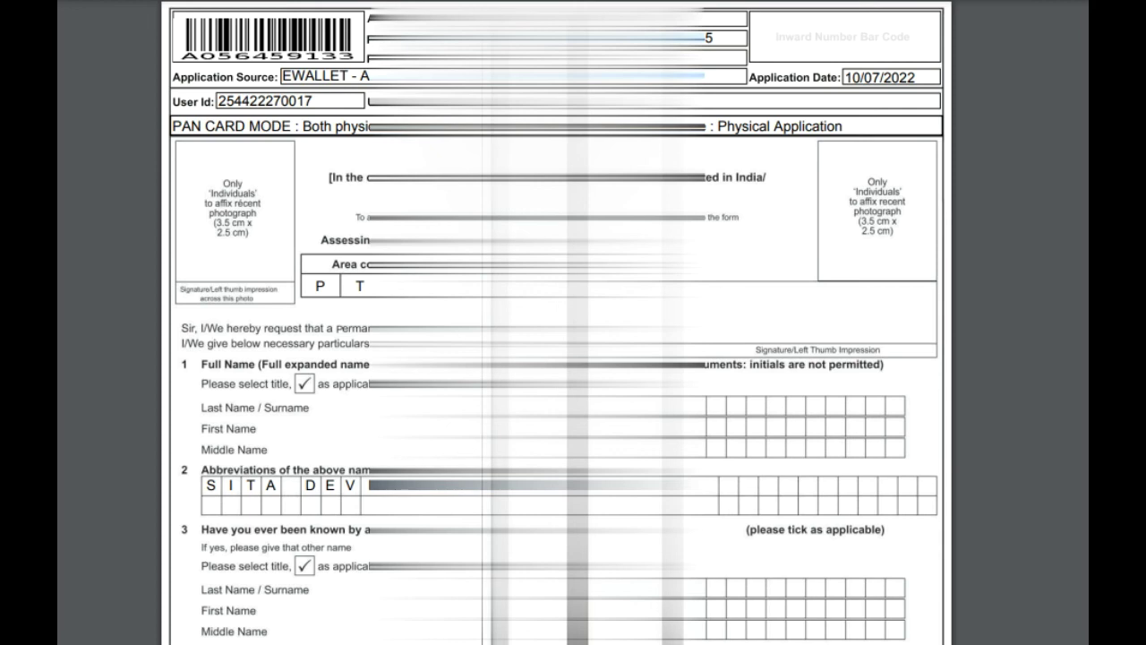
{"action": "left_click_drag", "start_coordinate": [182, 136], "coordinate": [289, 300]}
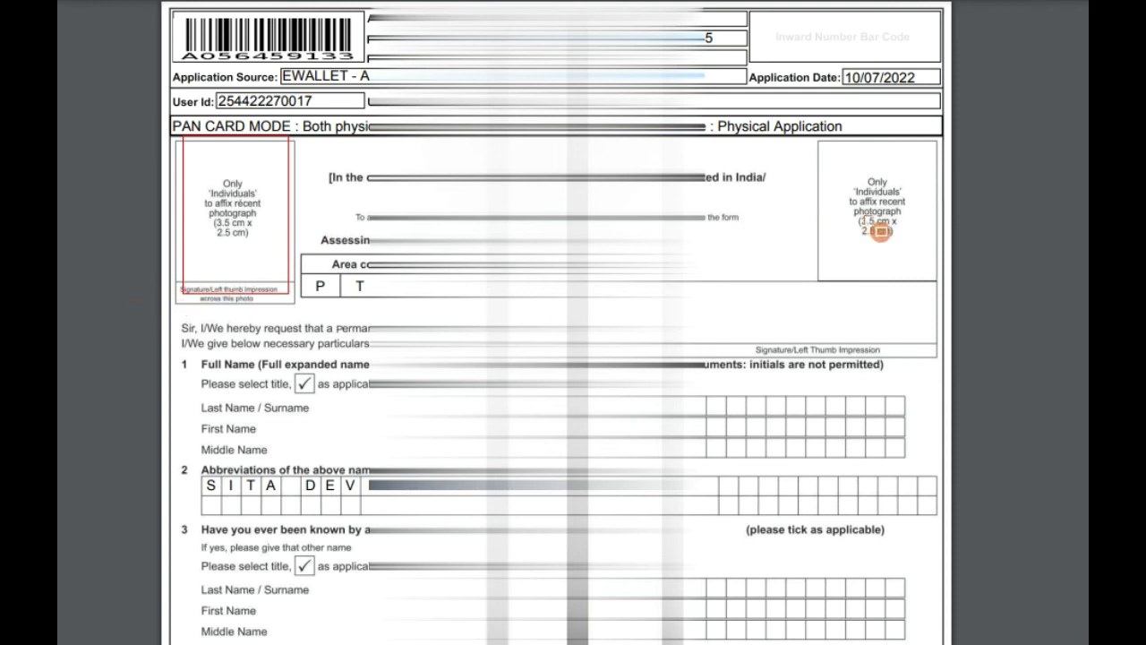
{"action": "mouse_move", "coordinate": [829, 148]}
{"action": "left_mouse_down"}
{"action": "mouse_move", "coordinate": [923, 287]}
{"action": "mouse_move", "coordinate": [944, 286]}
{"action": "left_mouse_up"}
{"action": "mouse_move", "coordinate": [748, 316]}
{"action": "left_mouse_down"}
{"action": "mouse_move", "coordinate": [794, 317]}
{"action": "mouse_move", "coordinate": [882, 353]}
{"action": "mouse_move", "coordinate": [905, 346]}
{"action": "left_mouse_up"}
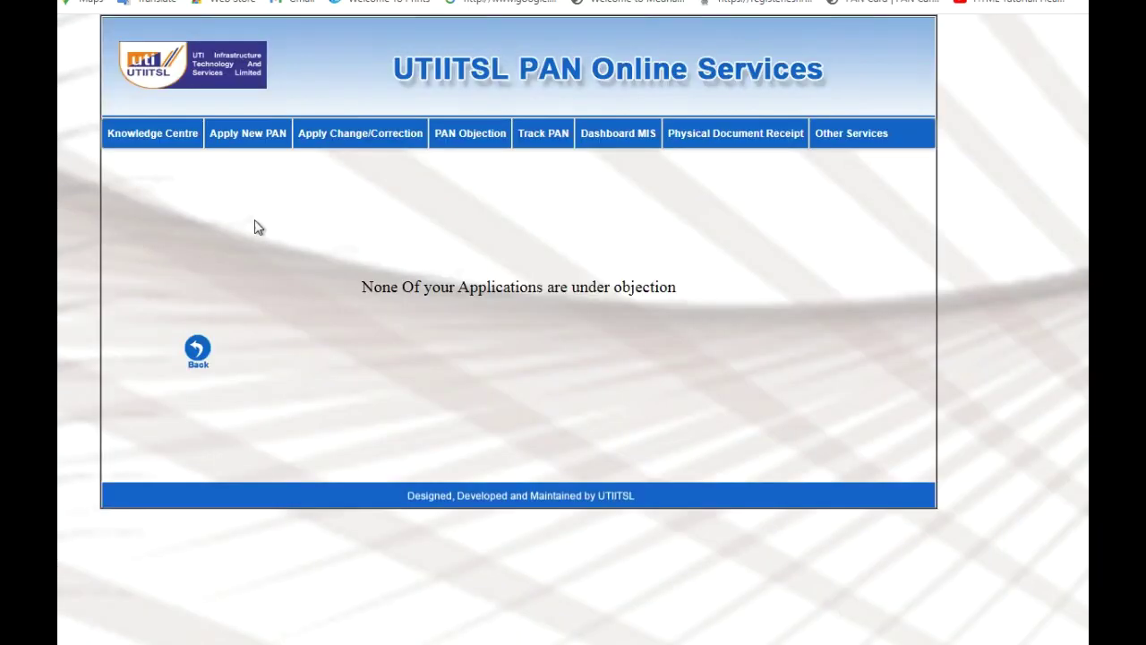
Open the document upload page for new PAN applications and examine the listed application's upload form, leaving it without choosing files.
{"action": "mouse_move", "coordinate": [285, 153]}
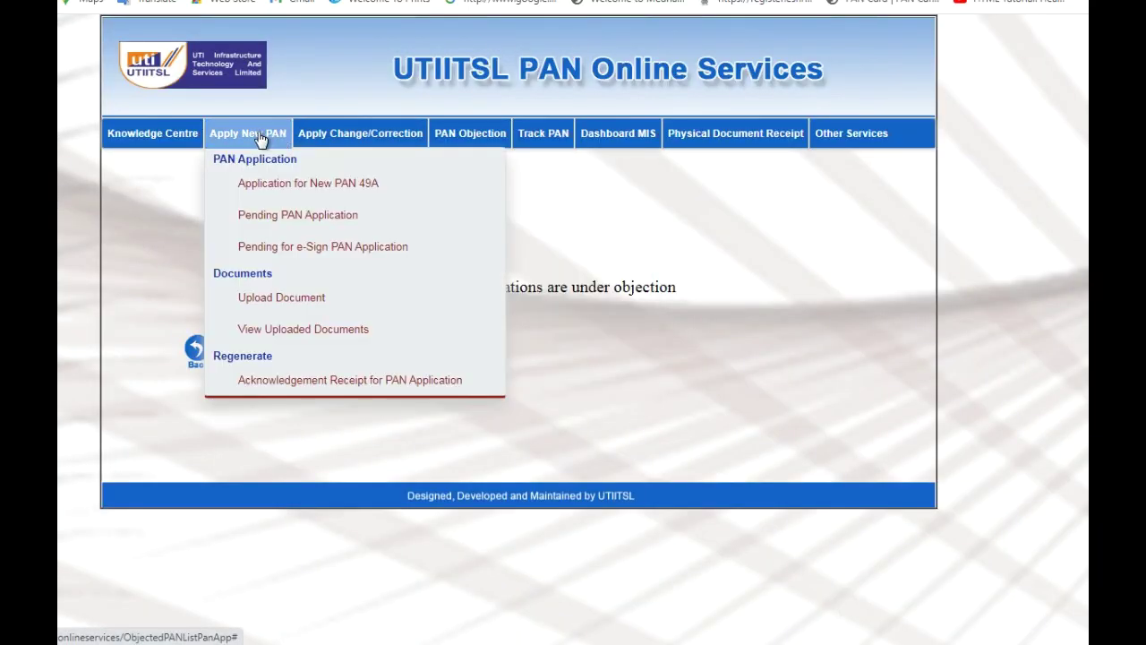
{"action": "left_click", "coordinate": [264, 299]}
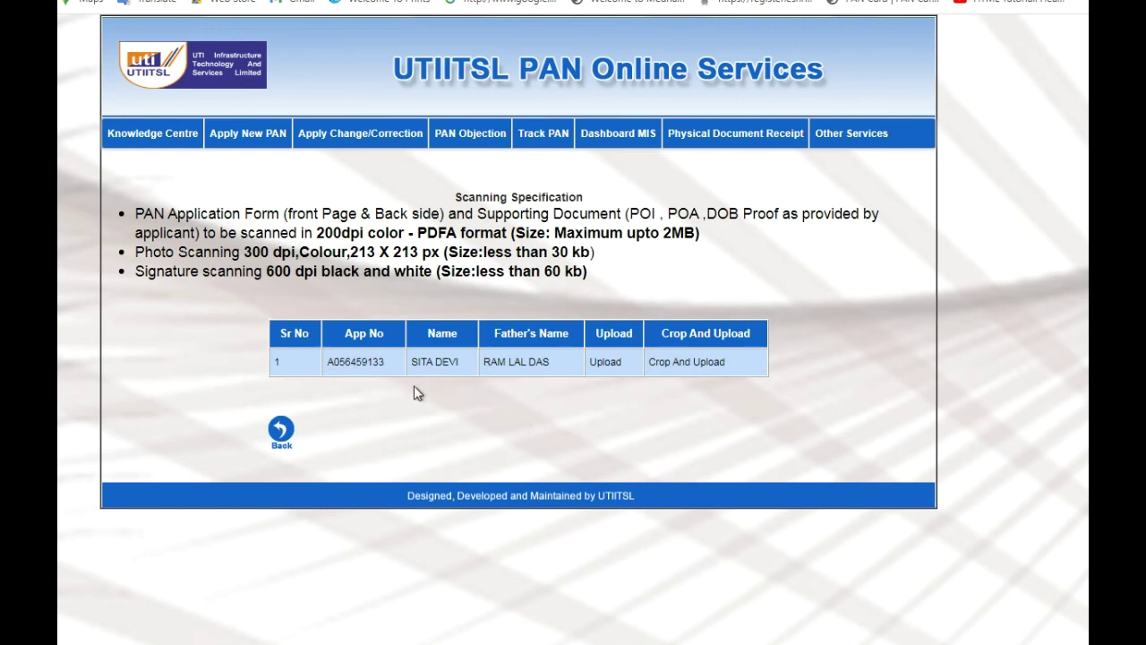
{"action": "left_click", "coordinate": [605, 367]}
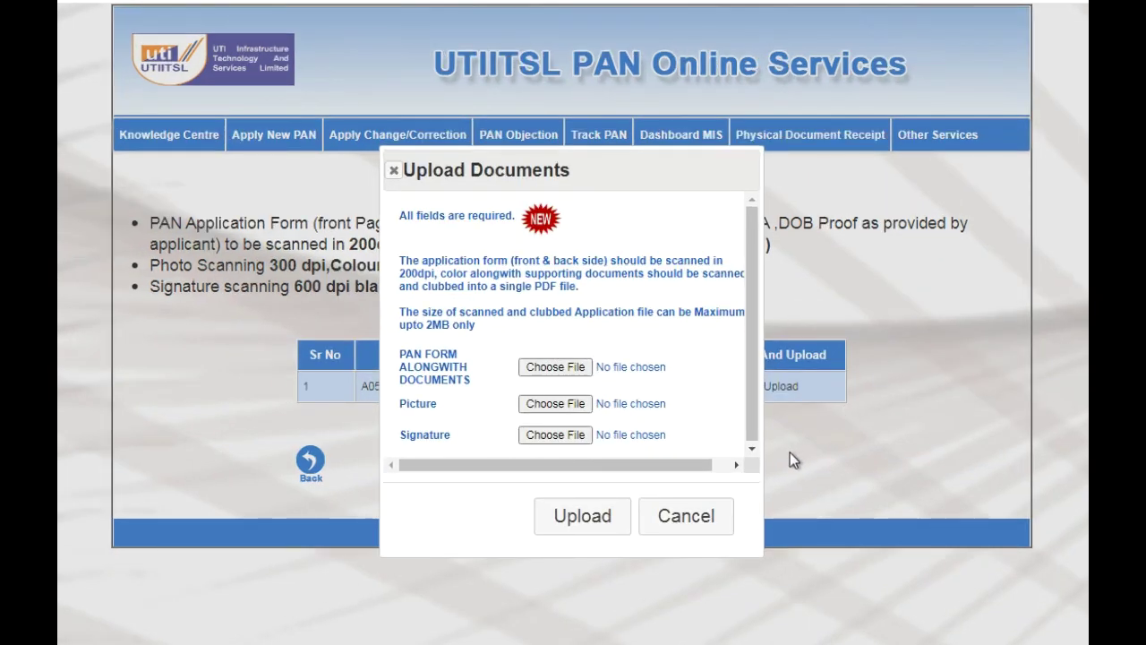
{"action": "left_click", "coordinate": [555, 368]}
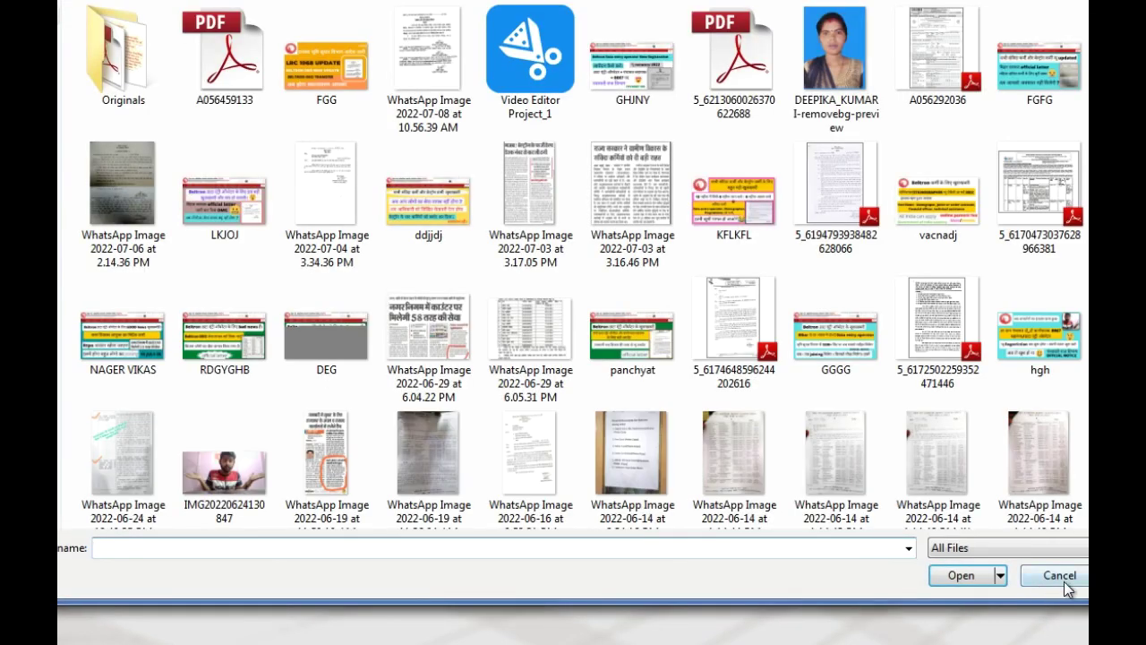
{"action": "left_click", "coordinate": [1059, 575]}
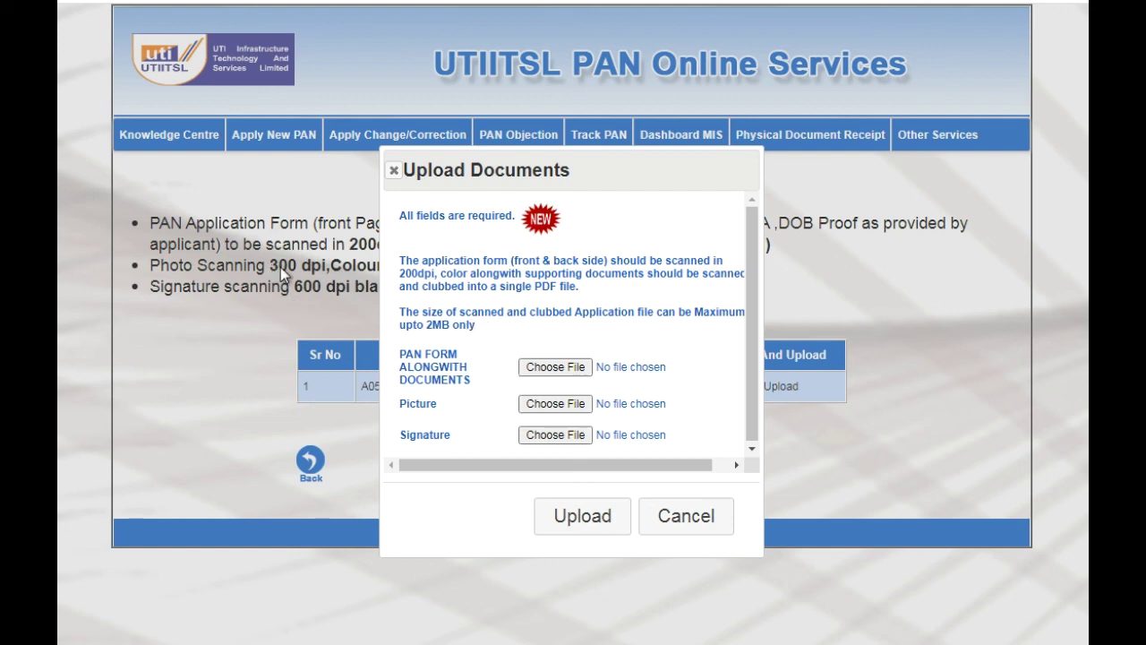
{"action": "left_click", "coordinate": [686, 521]}
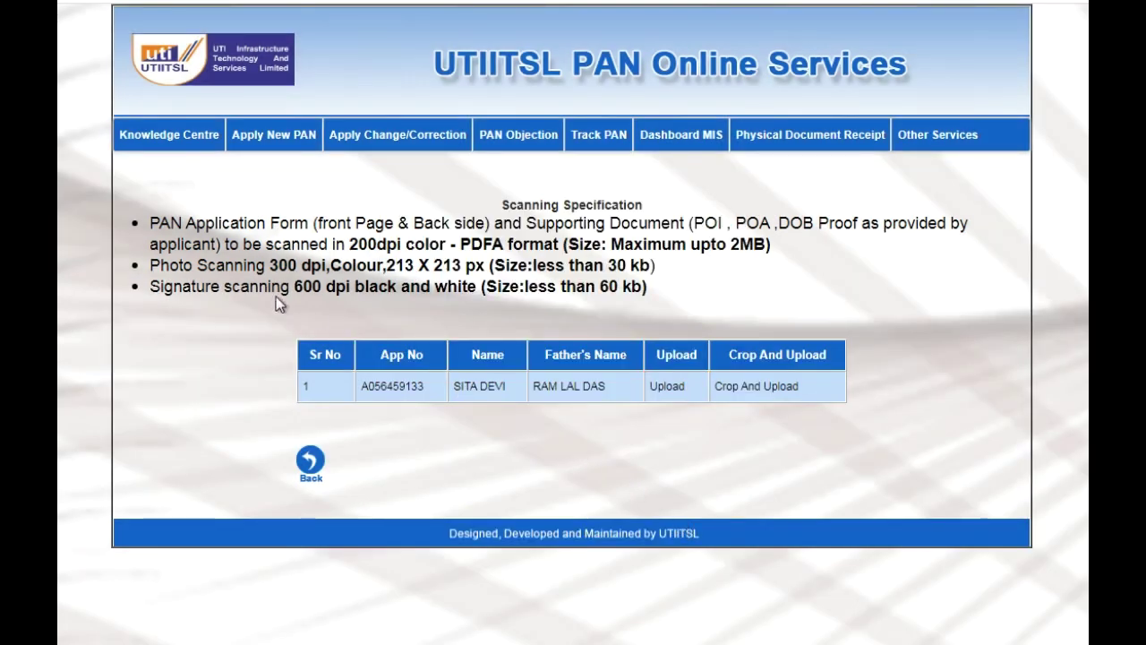